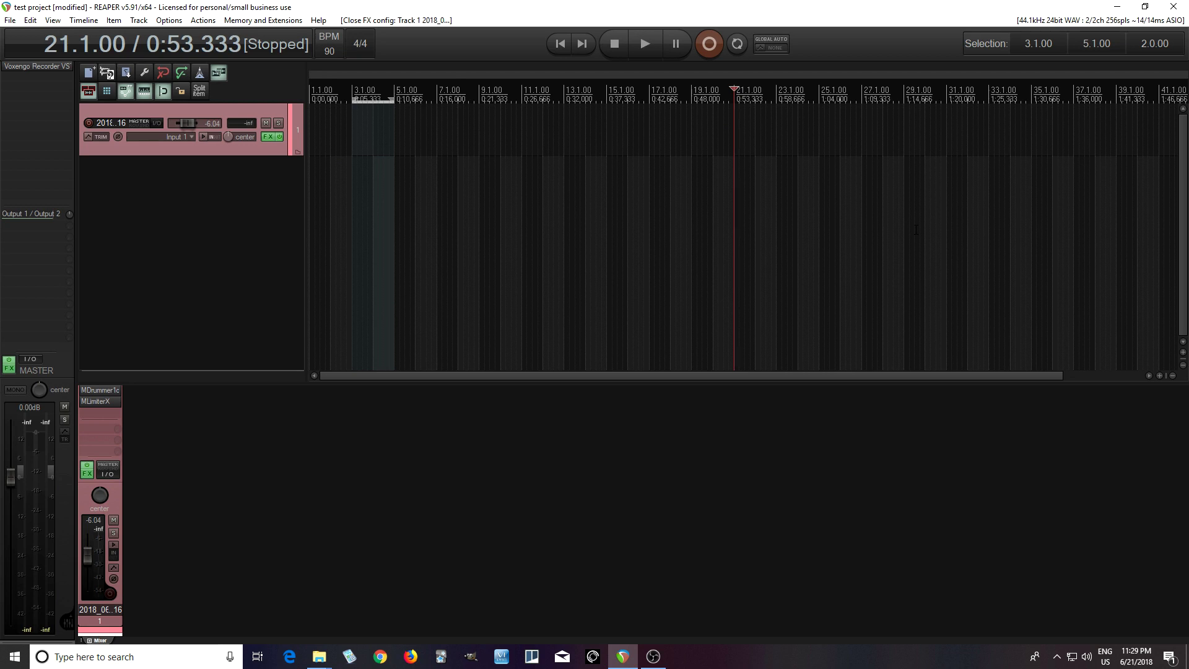
Step: Open the MDrummer plugin window from Track 1's FX slot in the mixer
{"action": "left_click", "coordinate": [102, 390]}
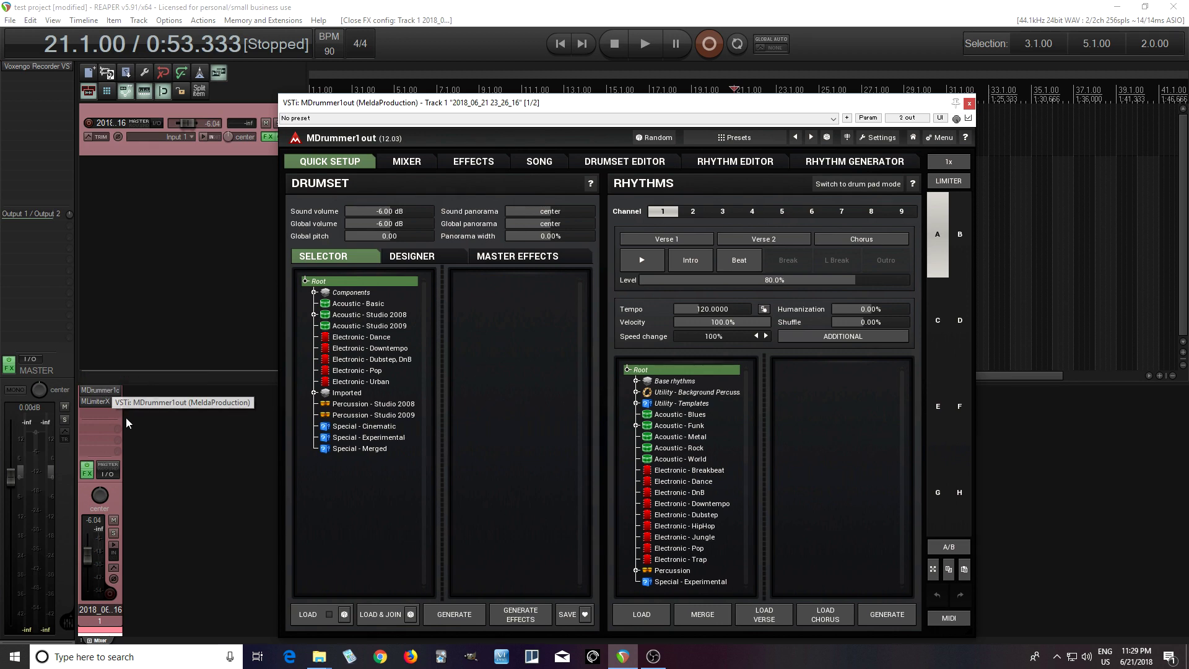
Step: Move the MDrummer window aside and load the Medium 01 kit from Acoustic - Basic
{"action": "left_click_drag", "start_coordinate": [504, 104], "coordinate": [541, 94]}
{"action": "left_click_drag", "start_coordinate": [427, 196], "coordinate": [419, 205]}
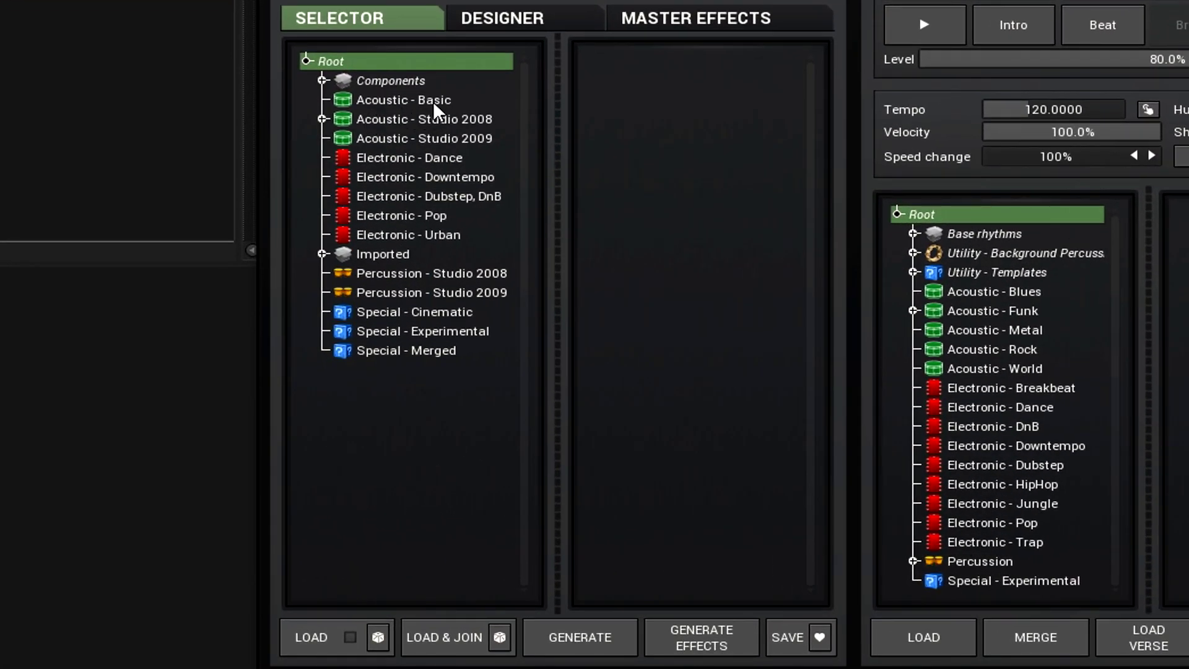
{"action": "left_click", "coordinate": [424, 156]}
{"action": "left_click", "coordinate": [441, 122]}
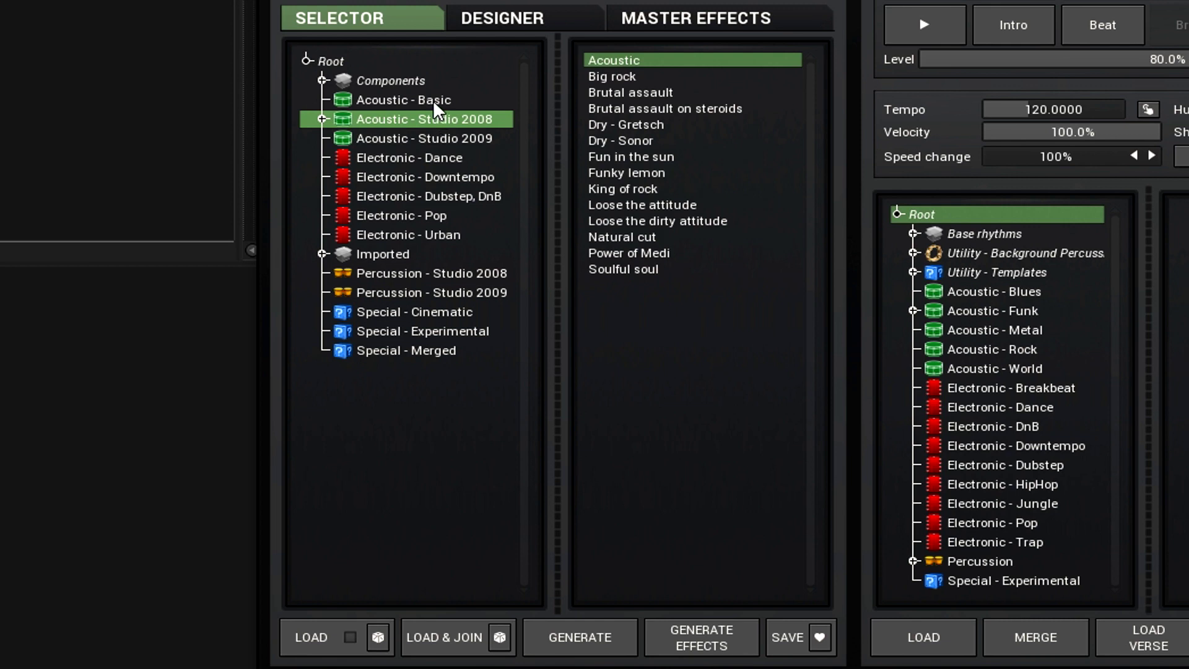
{"action": "left_click", "coordinate": [435, 102]}
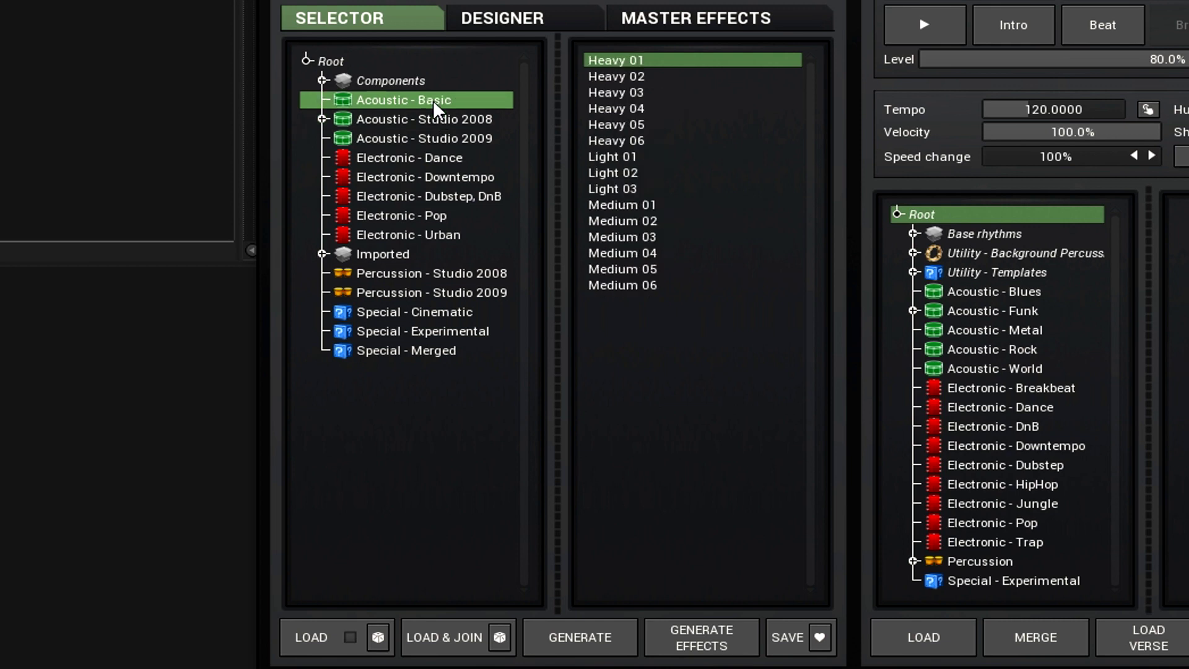
{"action": "left_click", "coordinate": [653, 206]}
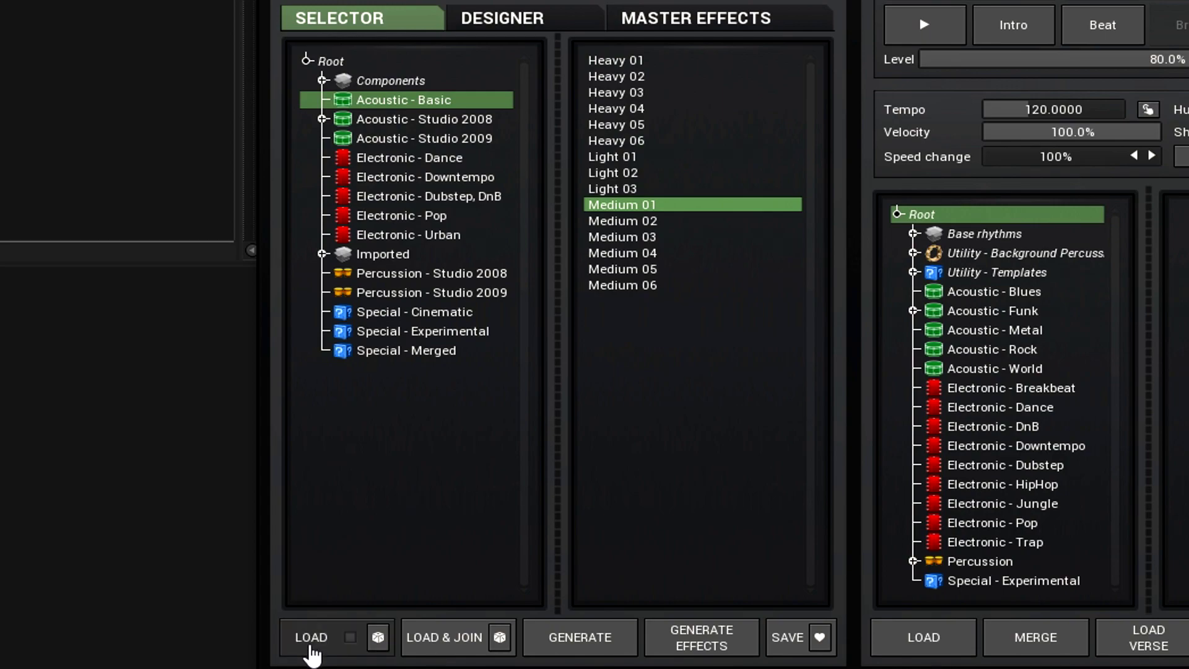
{"action": "left_click", "coordinate": [311, 644]}
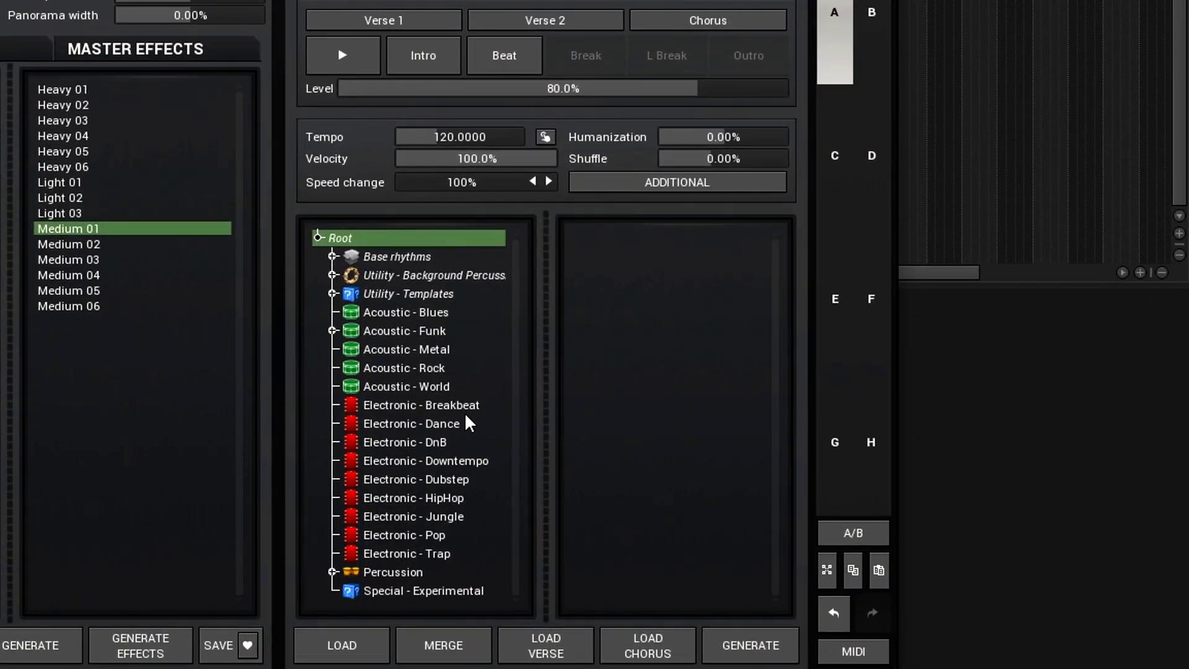
Step: Preview the Acoustic - Rock Basic 01 and Basic 04 rhythms
{"action": "left_click", "coordinate": [419, 369]}
{"action": "left_click", "coordinate": [630, 236]}
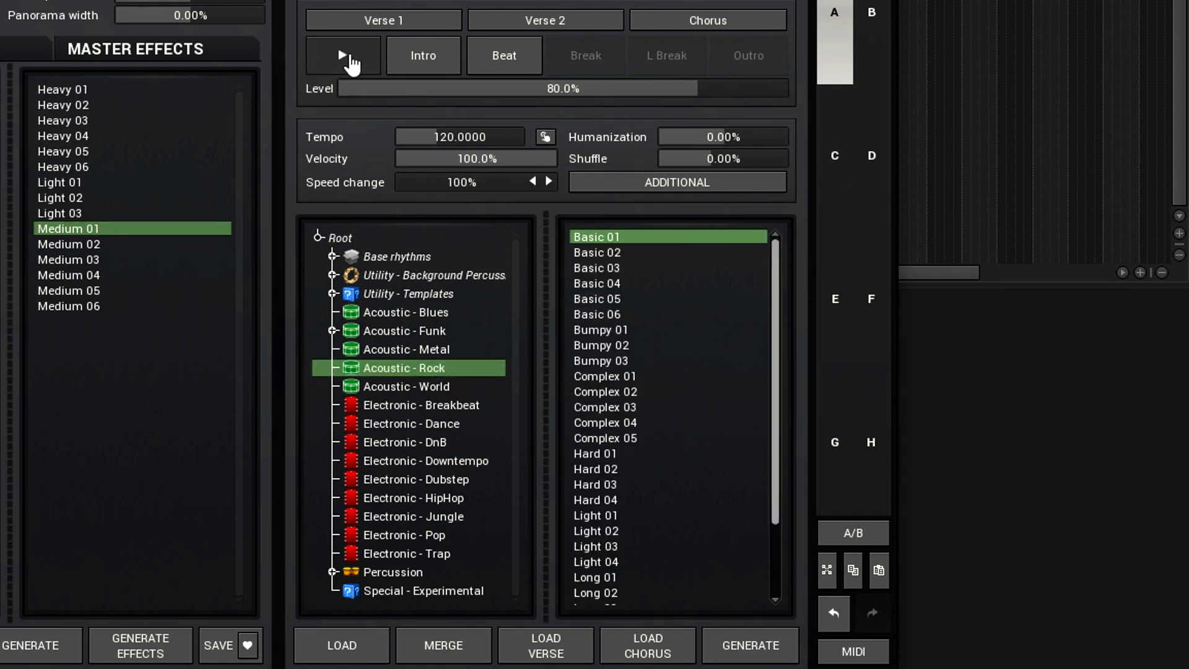
{"action": "left_click", "coordinate": [347, 61]}
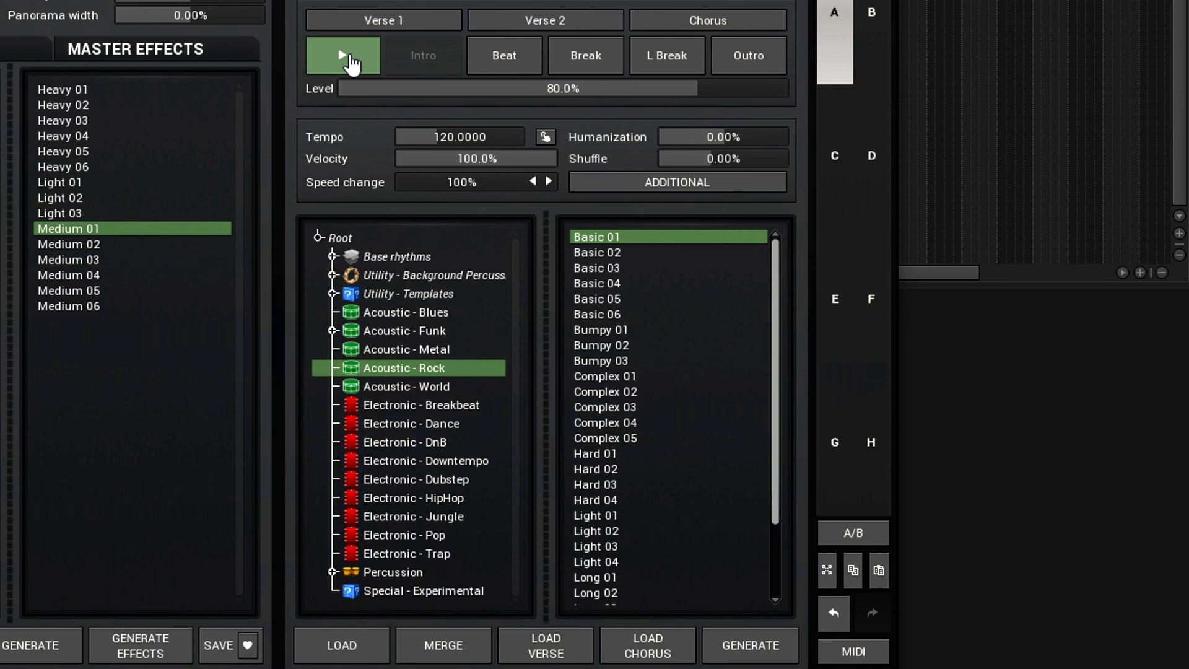
{"action": "left_click", "coordinate": [348, 60]}
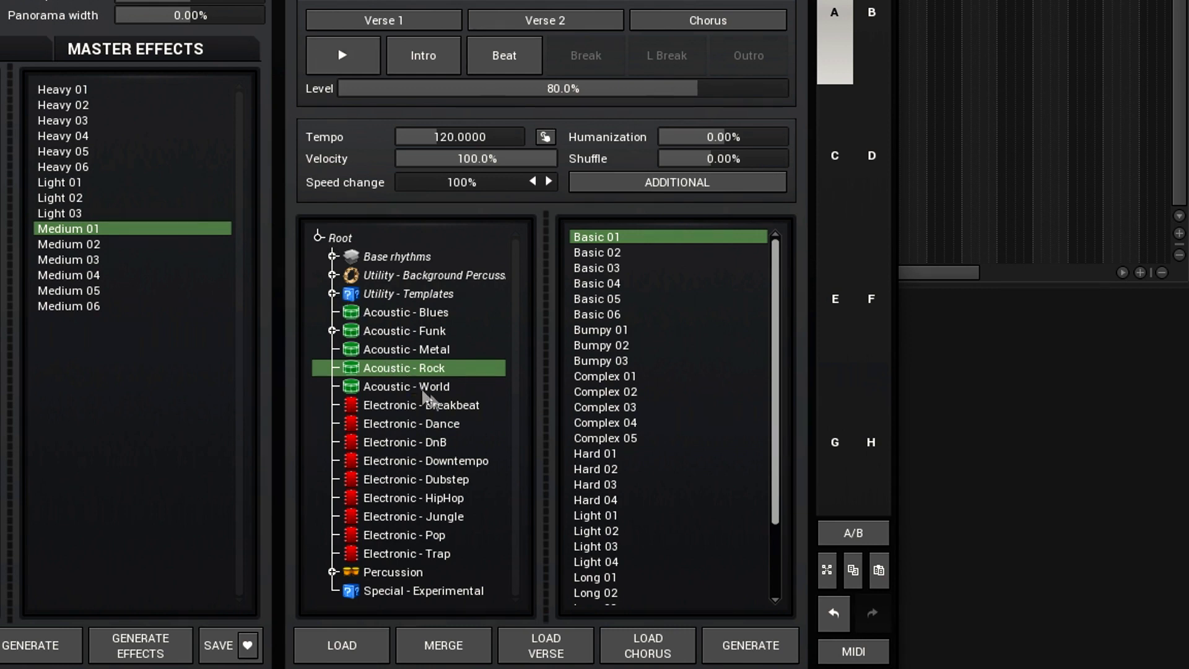
{"action": "left_click", "coordinate": [605, 281]}
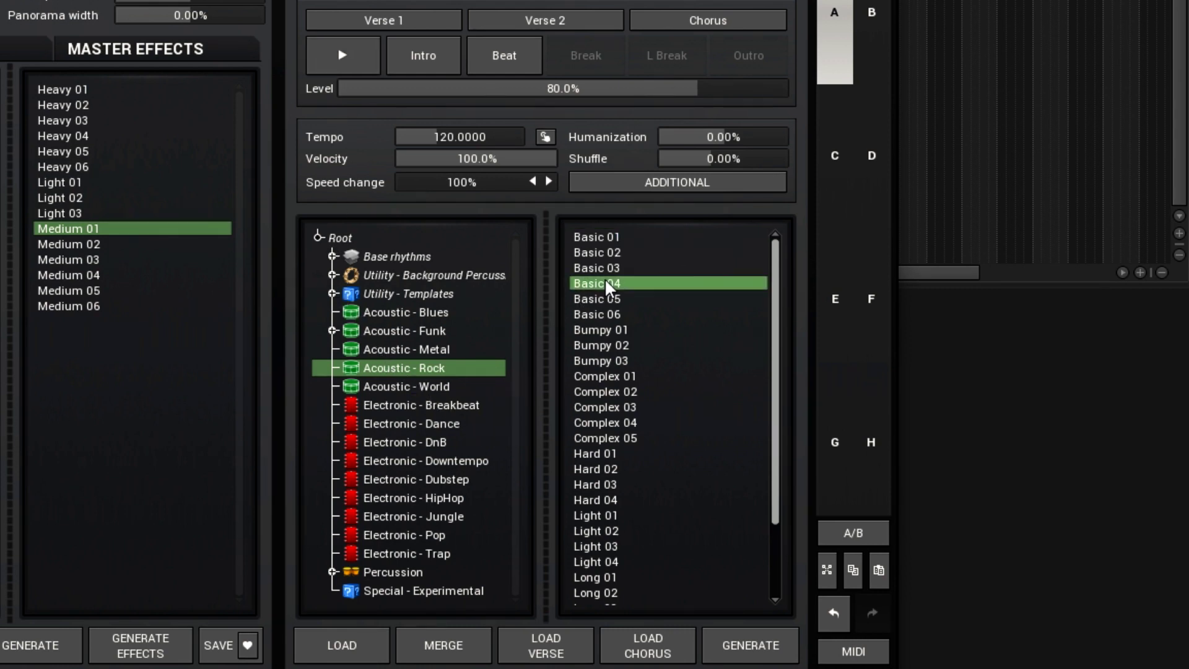
{"action": "left_click", "coordinate": [356, 60]}
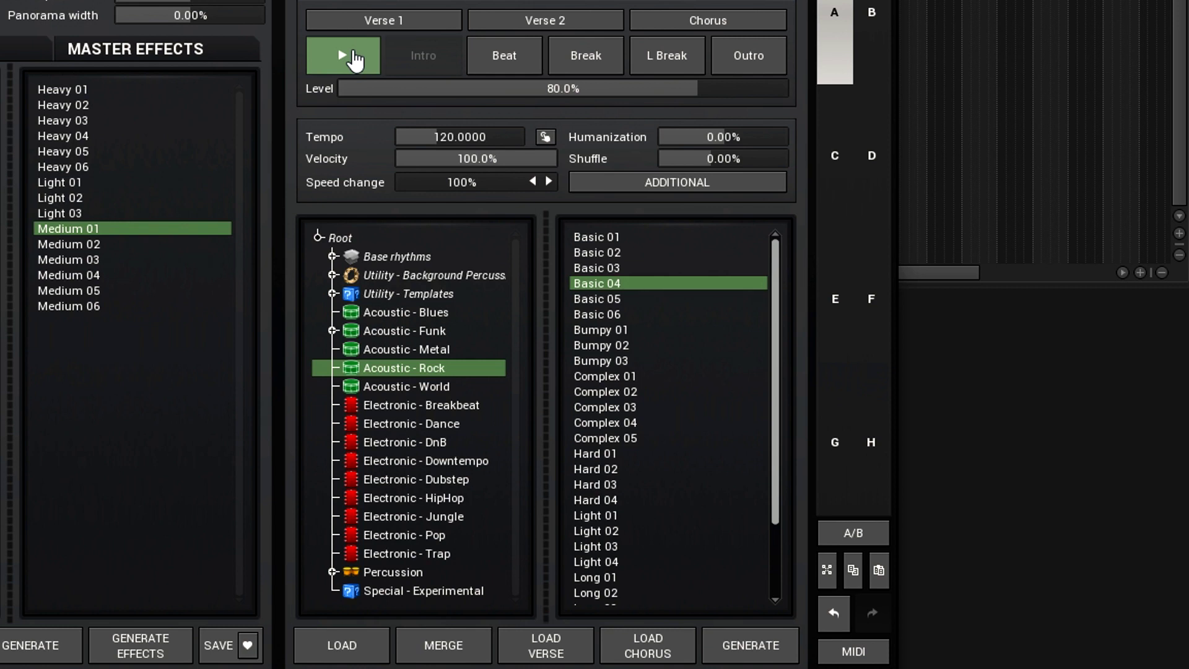
{"action": "left_click", "coordinate": [356, 60]}
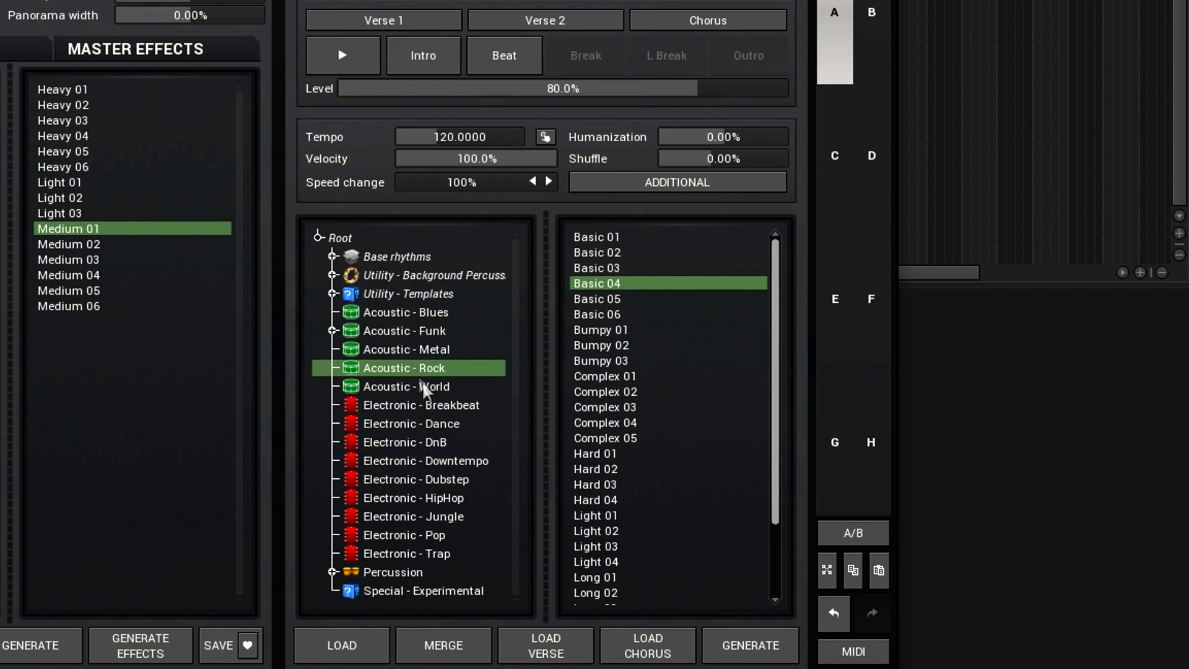
Step: Select and preview the Acoustic - Funk Basic 01 rhythm
{"action": "left_click", "coordinate": [432, 332]}
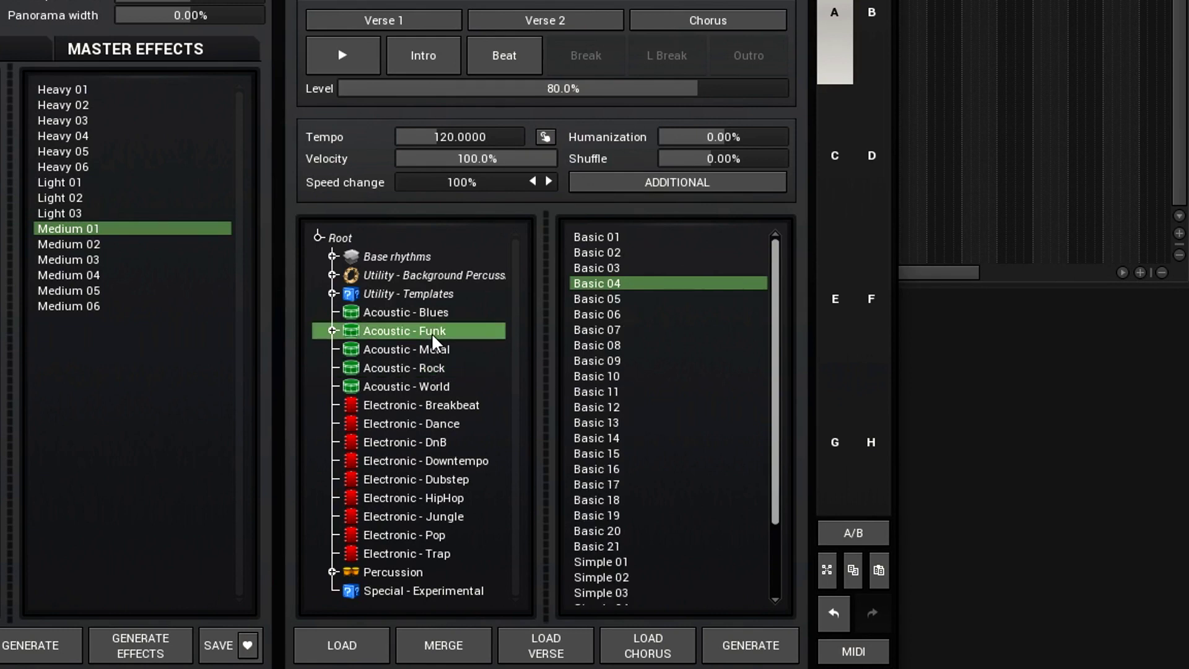
{"action": "left_click", "coordinate": [595, 241]}
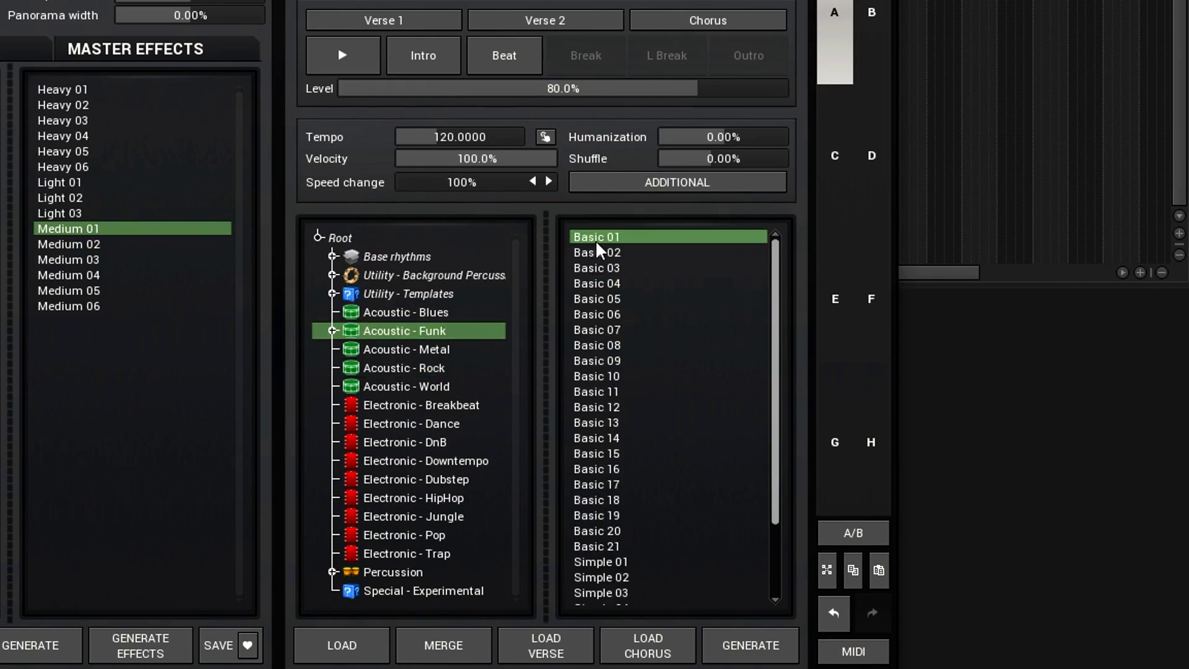
{"action": "left_click", "coordinate": [365, 68]}
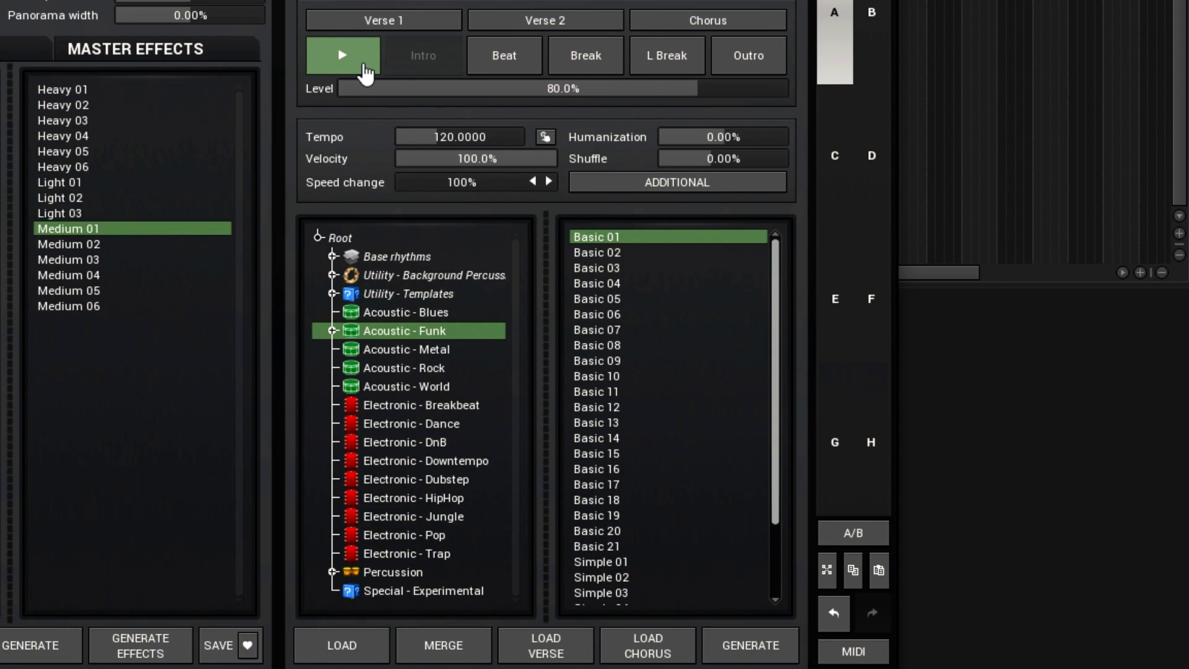
{"action": "left_click", "coordinate": [365, 68]}
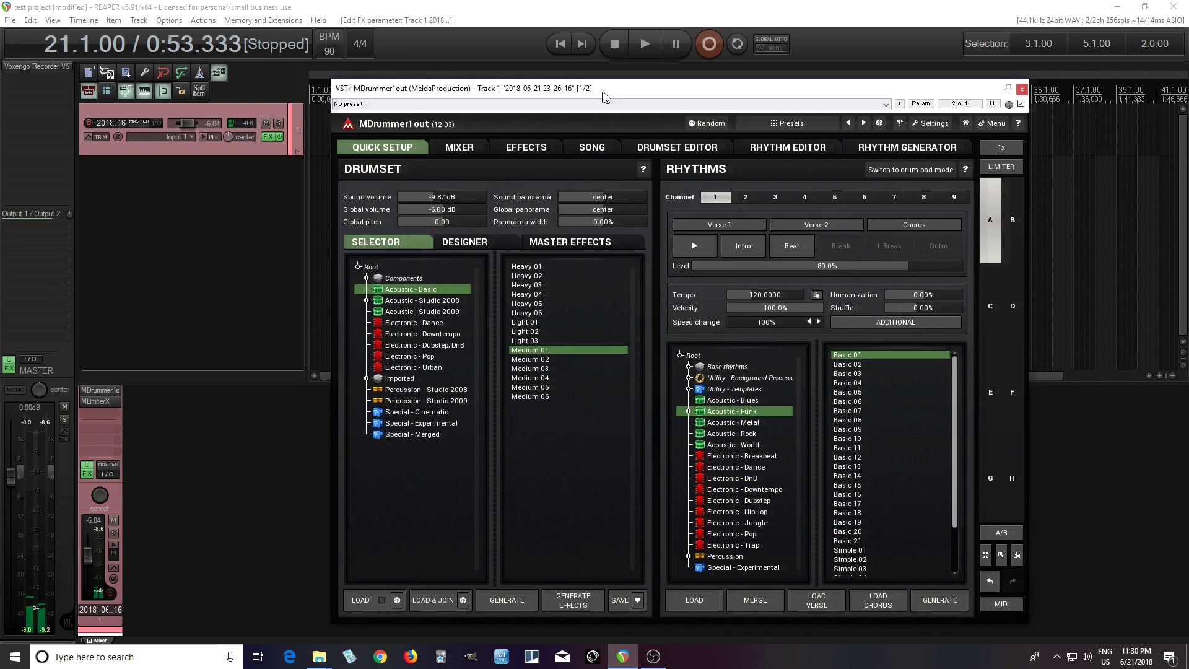
{"action": "left_click_drag", "start_coordinate": [579, 98], "coordinate": [726, 101]}
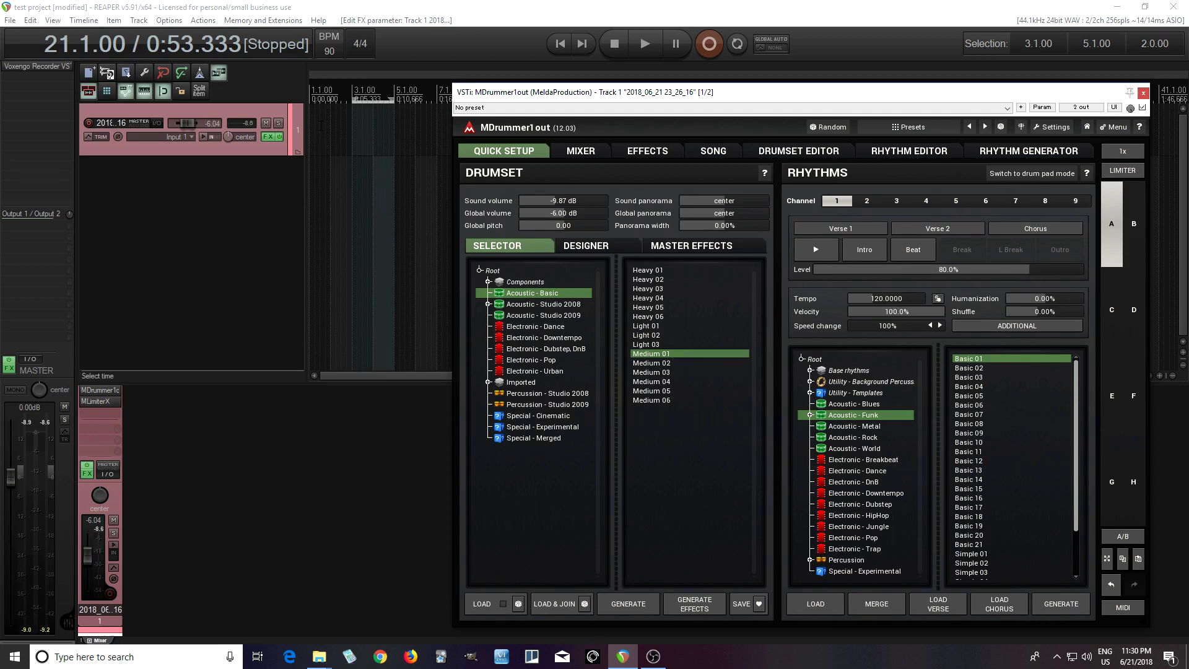
Step: Insert a MIDI item at bar 3 on Track 1 and open it in the MIDI editor
{"action": "right_click", "coordinate": [321, 126]}
{"action": "mouse_move", "coordinate": [348, 134]}
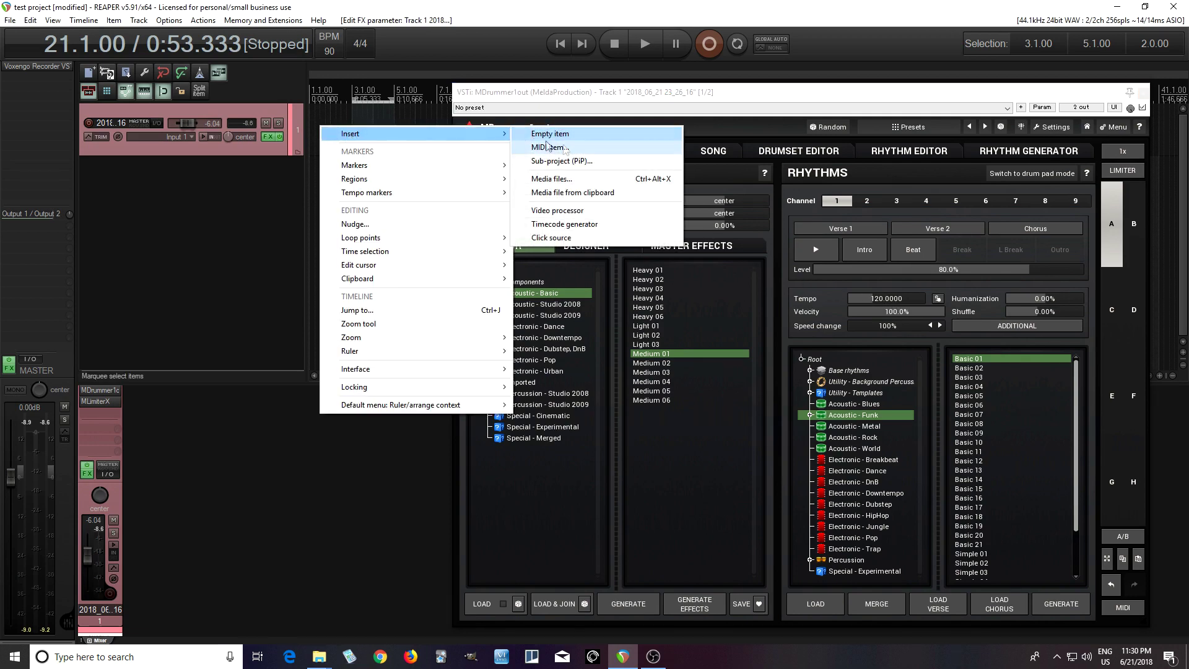
{"action": "left_click", "coordinate": [547, 146]}
{"action": "left_click", "coordinate": [363, 137]}
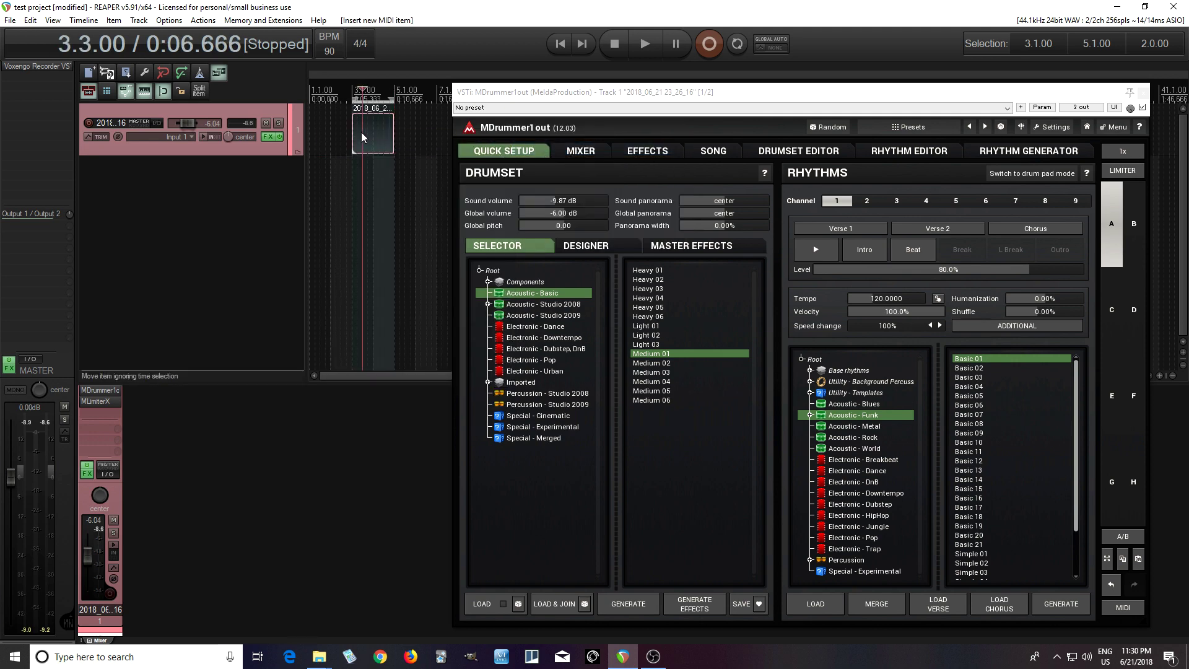
{"action": "double_click", "coordinate": [364, 138]}
Step: Add a C3 note, test playback, then delete the note and hide the MIDI editor
{"action": "left_click", "coordinate": [354, 378]}
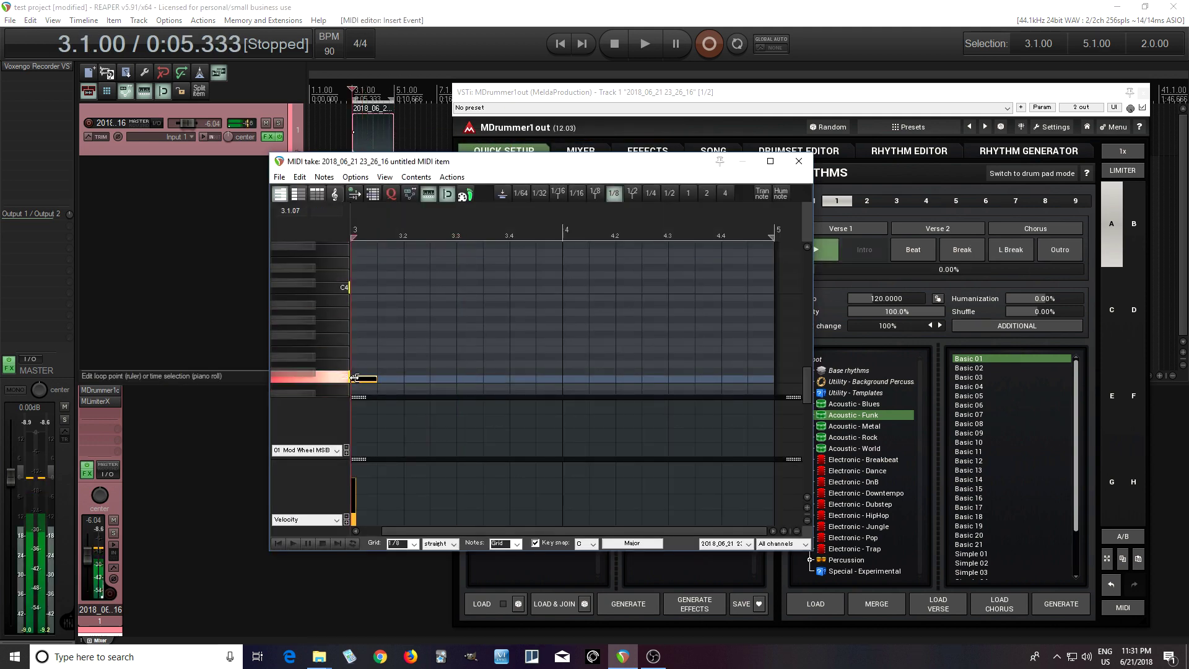
{"action": "left_click", "coordinate": [819, 250]}
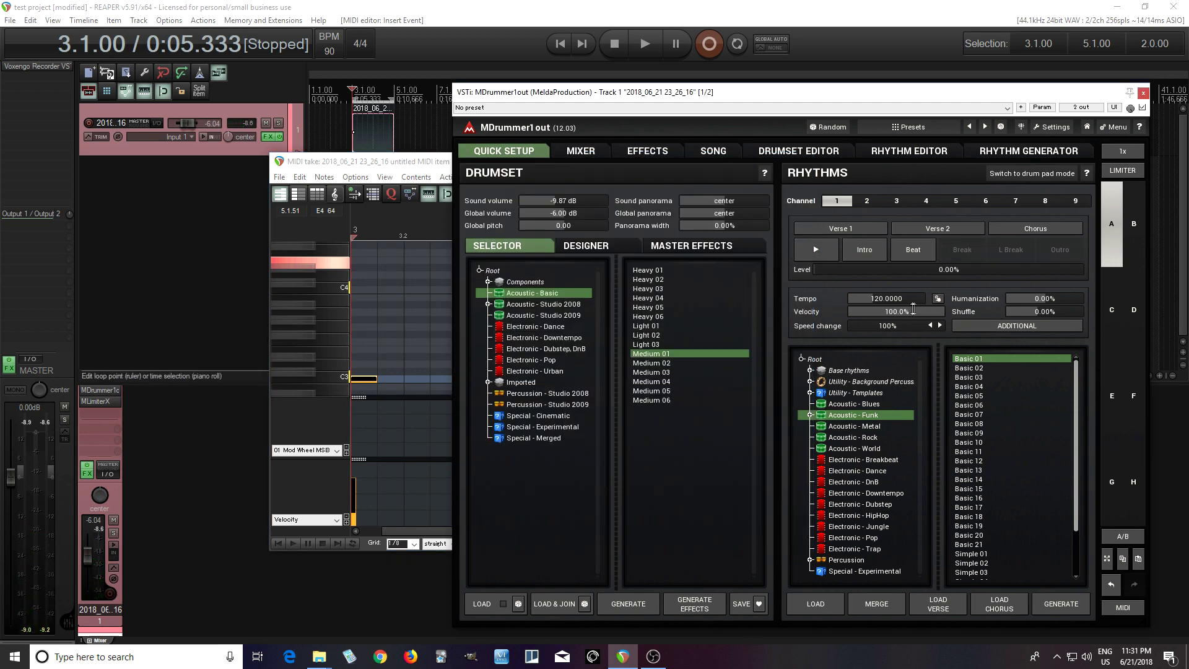
{"action": "left_click", "coordinate": [644, 47]}
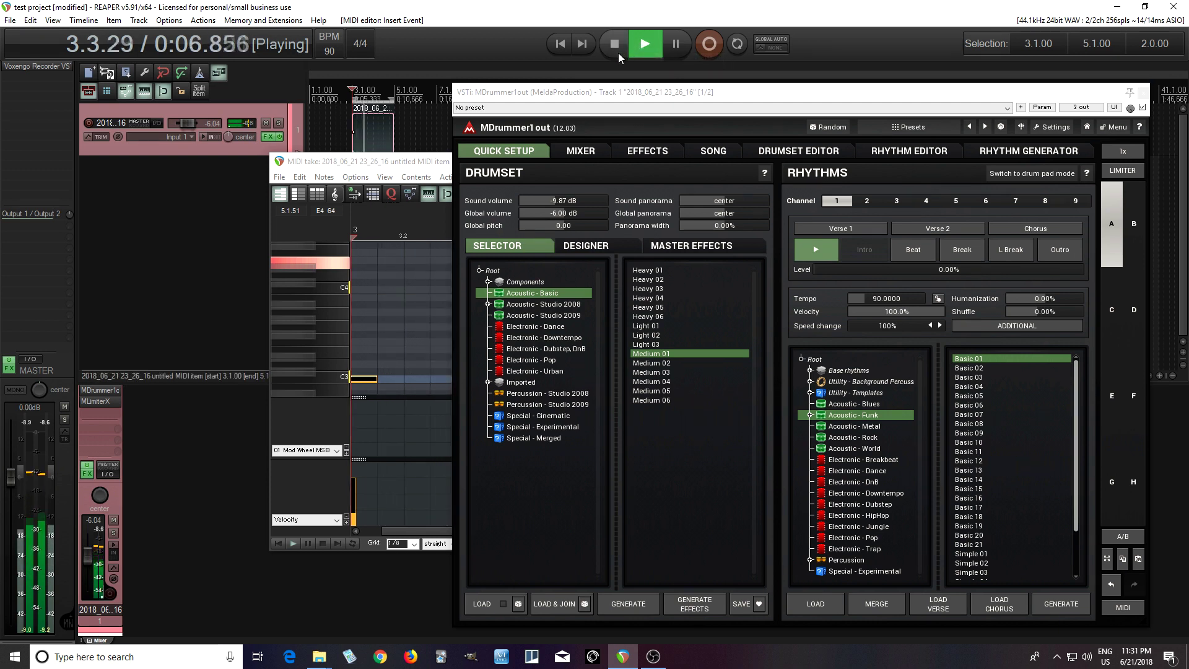
{"action": "left_click", "coordinate": [618, 53]}
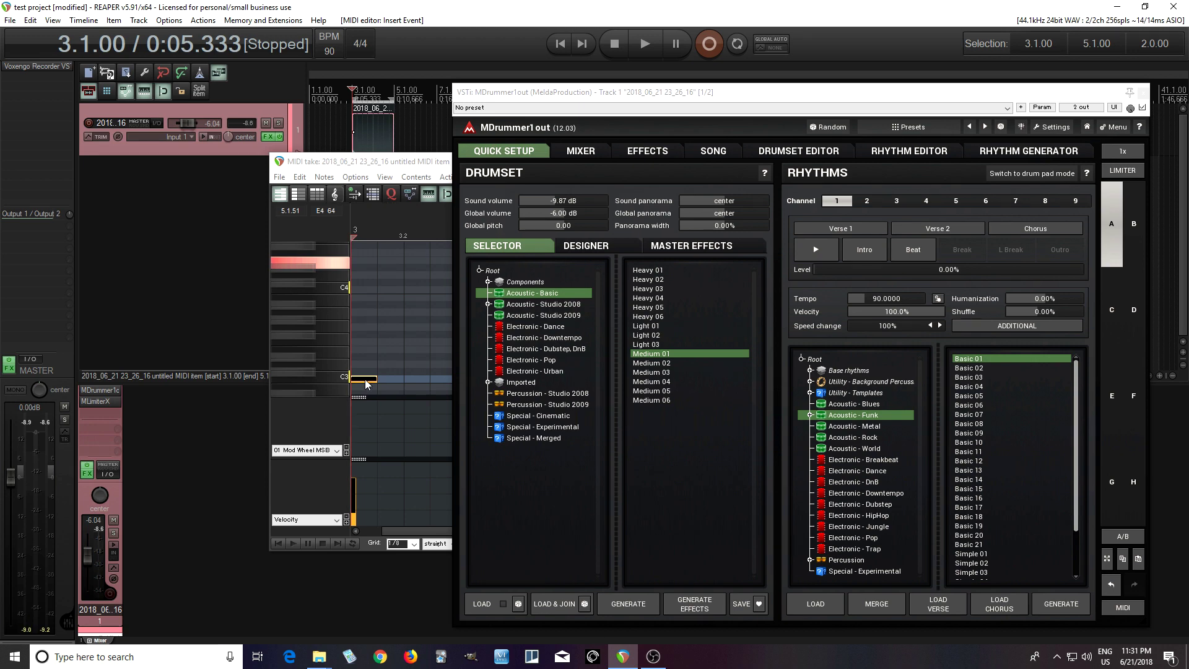
{"action": "double_click", "coordinate": [366, 384]}
{"action": "left_click", "coordinate": [828, 251]}
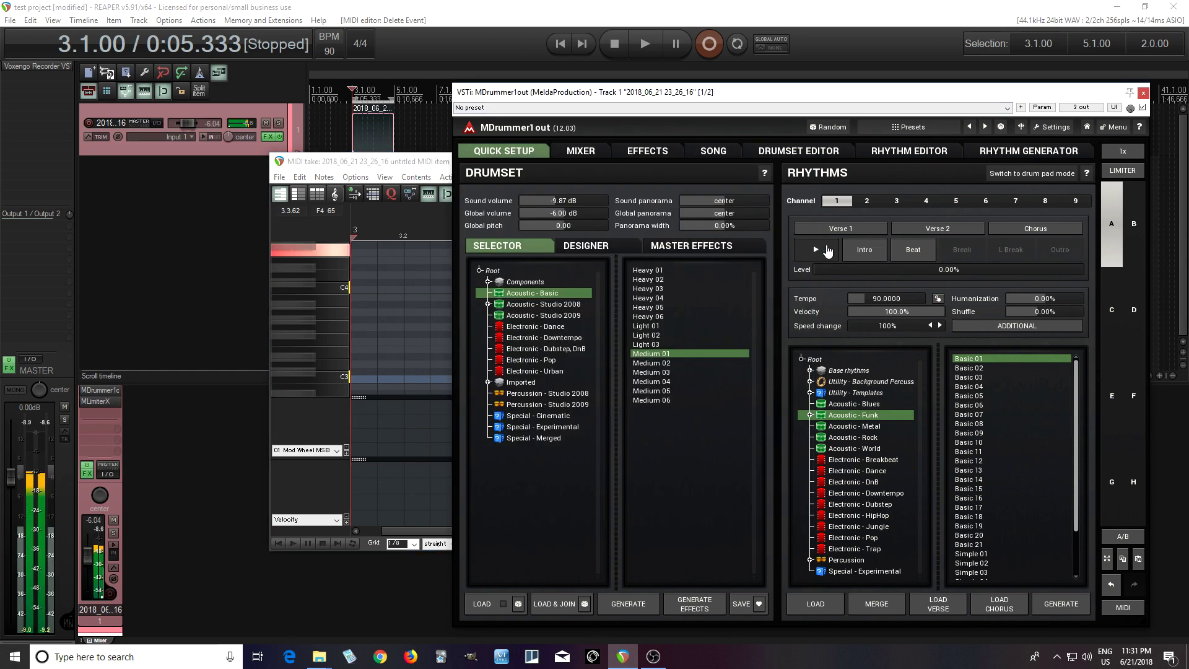
{"action": "left_click_drag", "start_coordinate": [397, 163], "coordinate": [205, 169]}
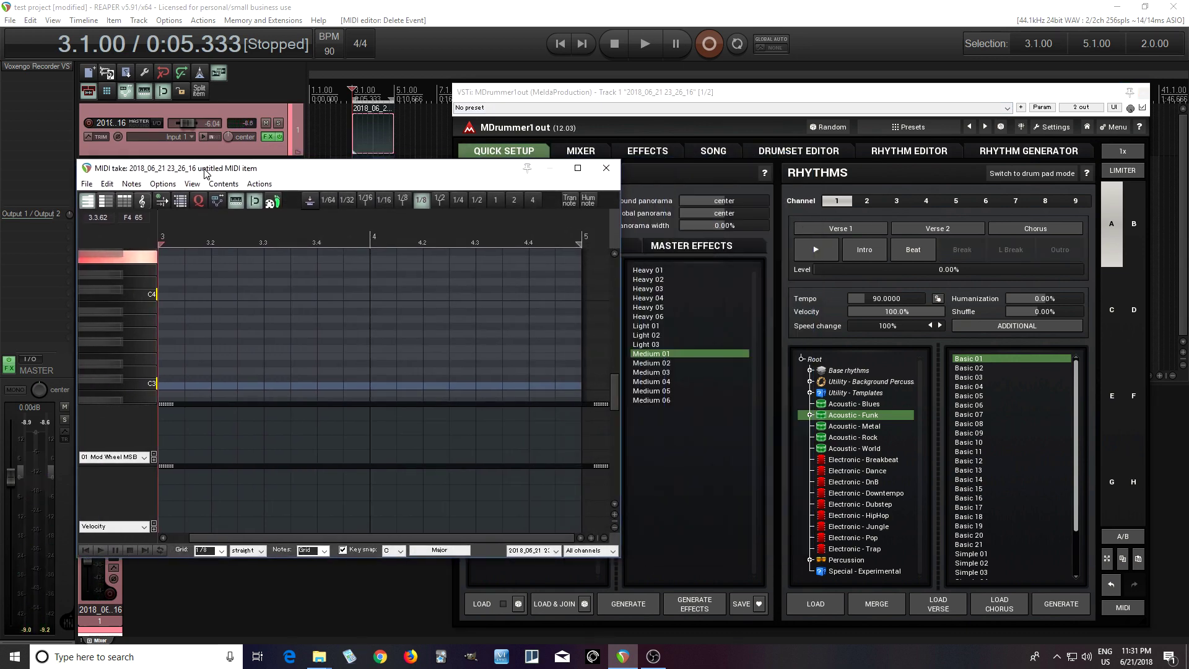
{"action": "left_click", "coordinate": [548, 169]}
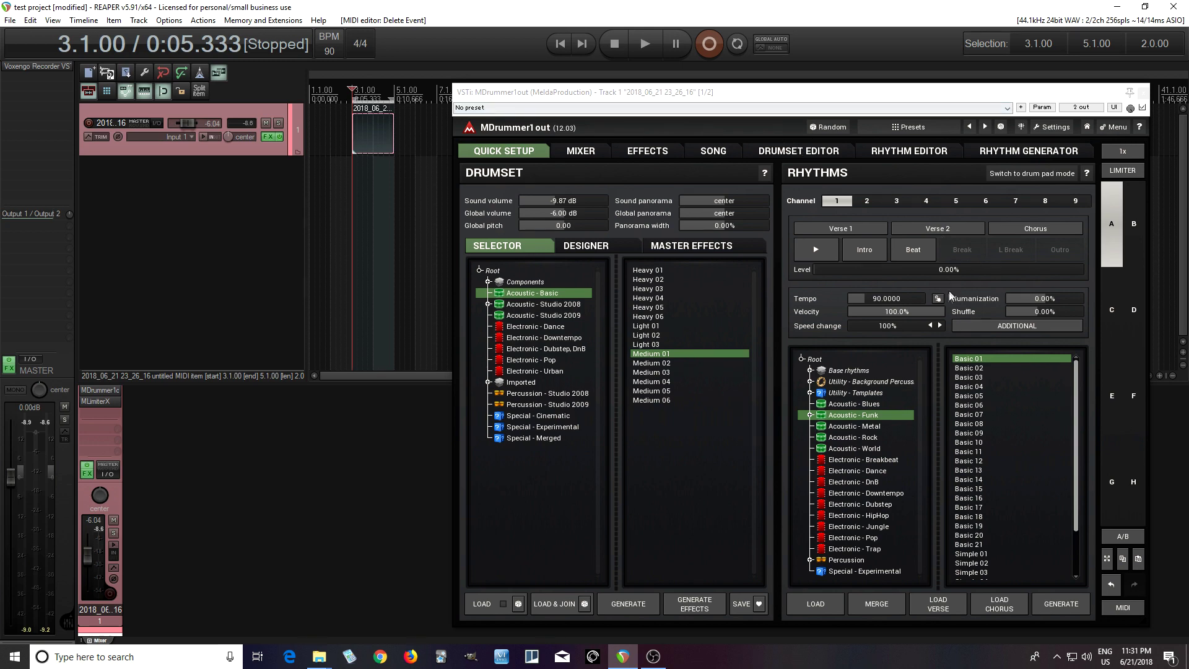
{"action": "left_click_drag", "start_coordinate": [815, 92], "coordinate": [654, 75]}
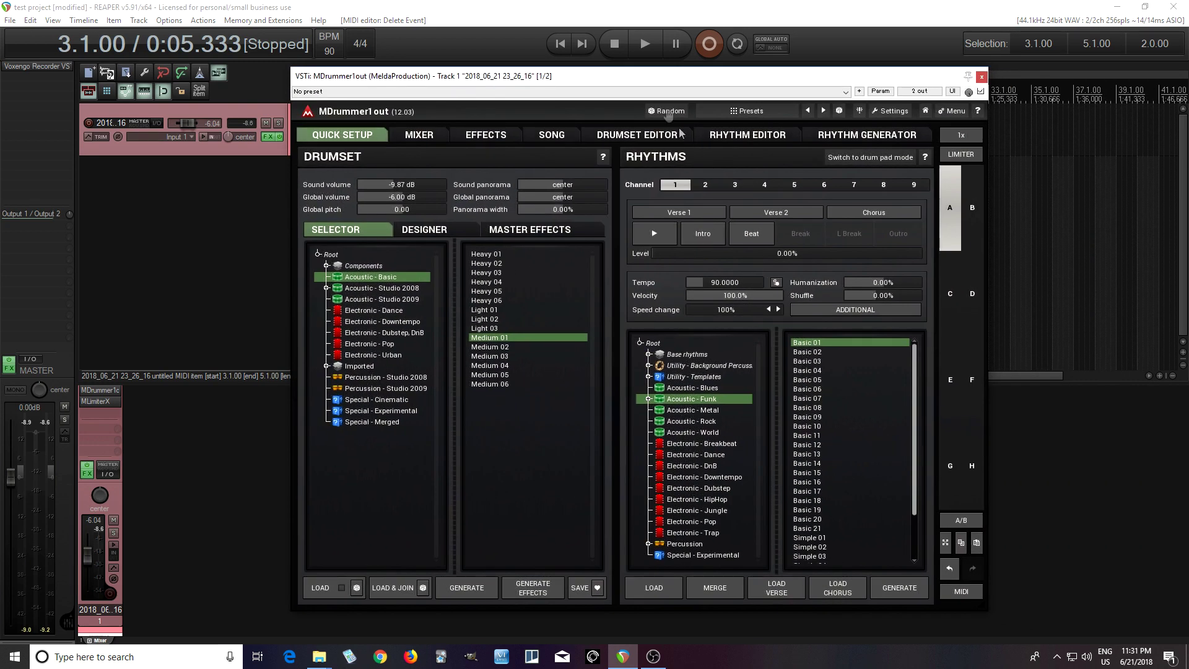
Step: Play at Verse 1, try Funk Basic 02 then Basic 03, and stop playback
{"action": "left_click", "coordinate": [654, 233]}
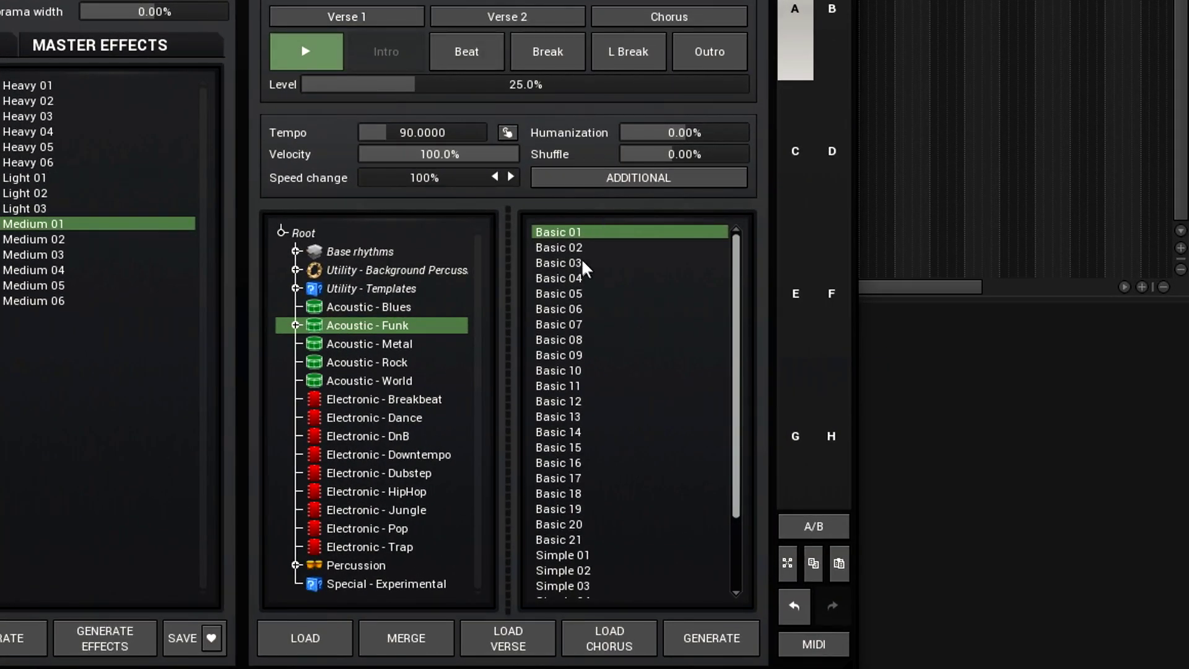
{"action": "left_click", "coordinate": [577, 246]}
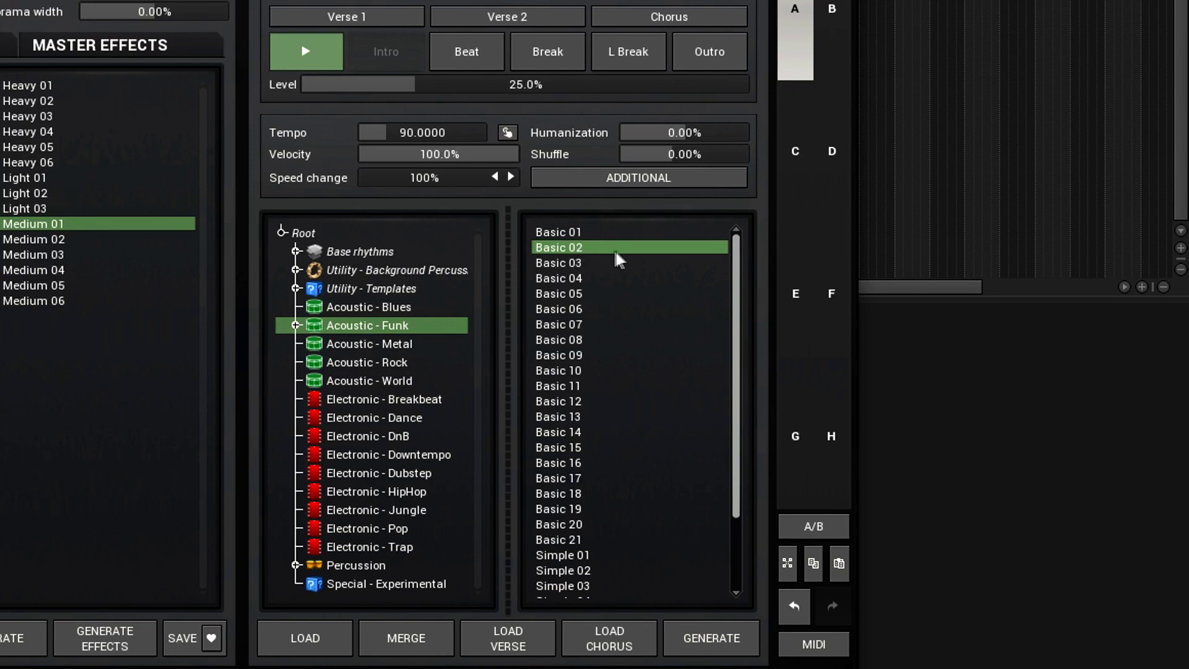
{"action": "left_click", "coordinate": [654, 265]}
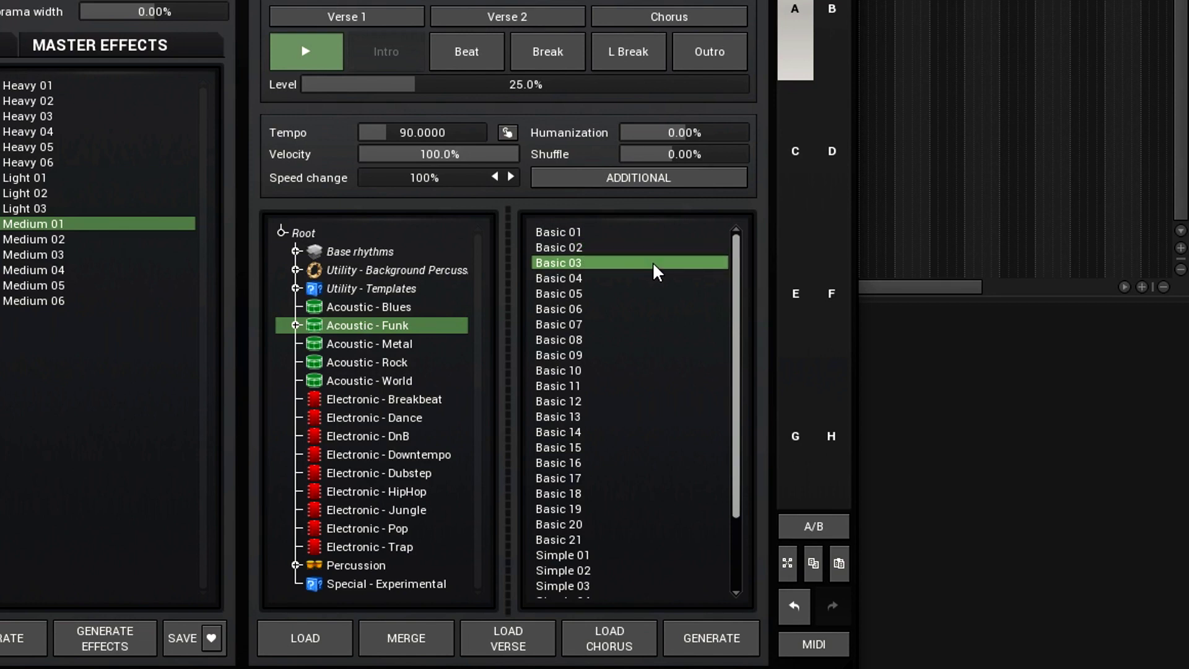
{"action": "left_click", "coordinate": [320, 62]}
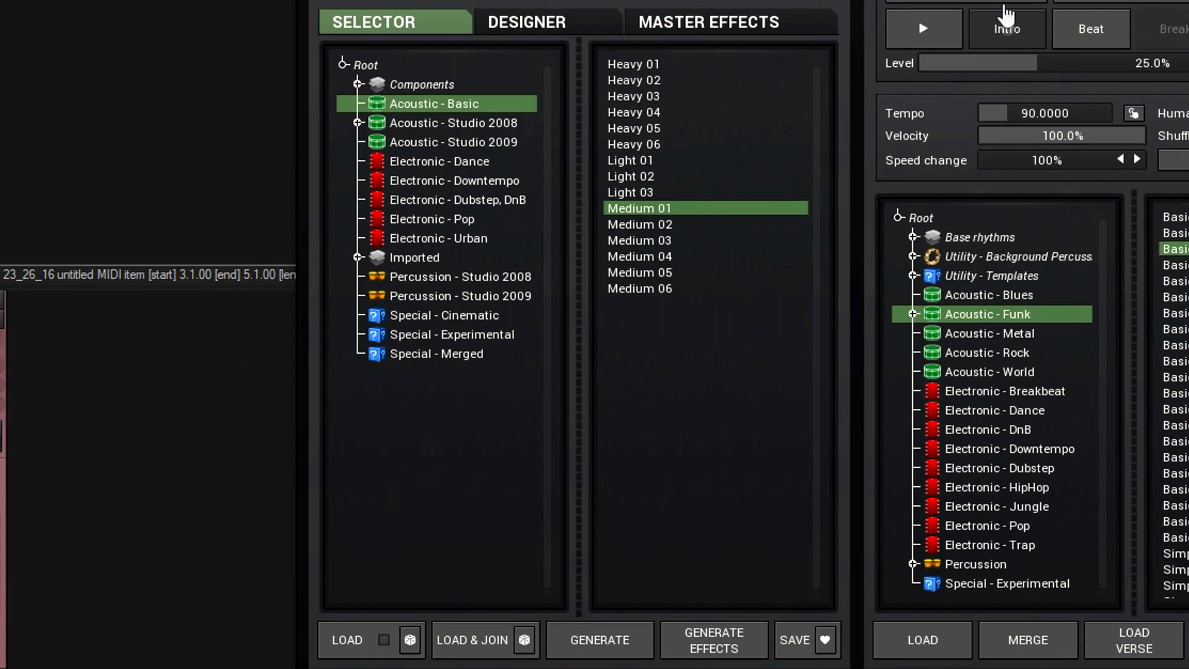
Step: While playing, try Studio 2008 kits King of rock, Dry - Gretsch, then Dry - Sonor
{"action": "key", "text": "space"}
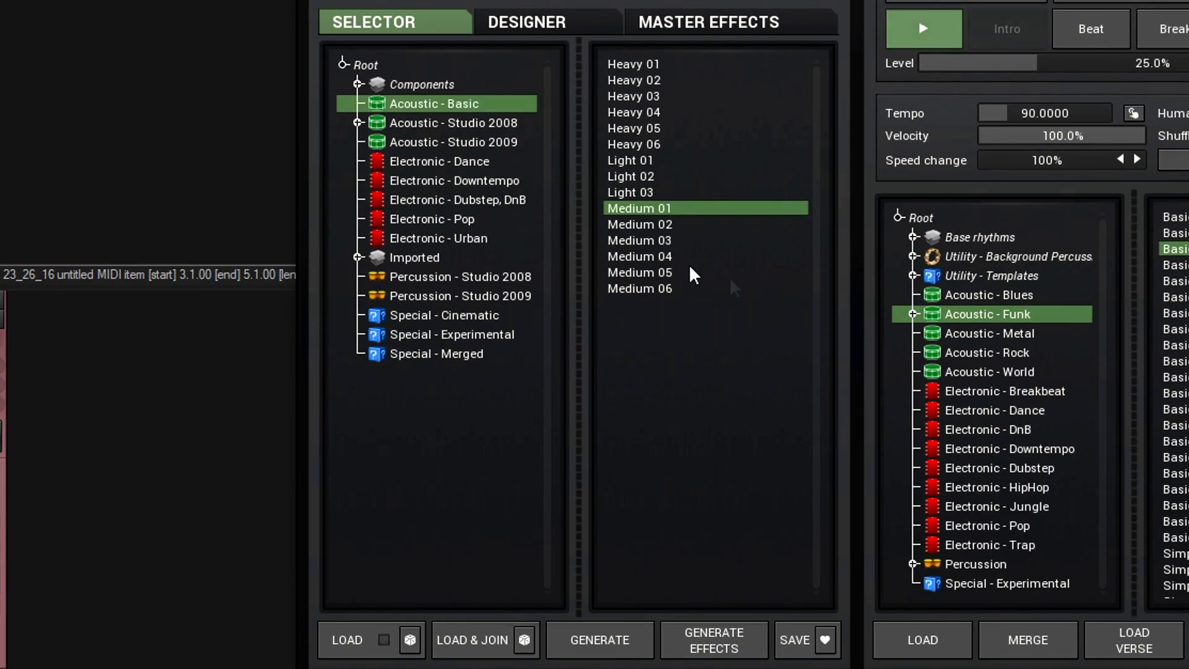
{"action": "left_click", "coordinate": [468, 129]}
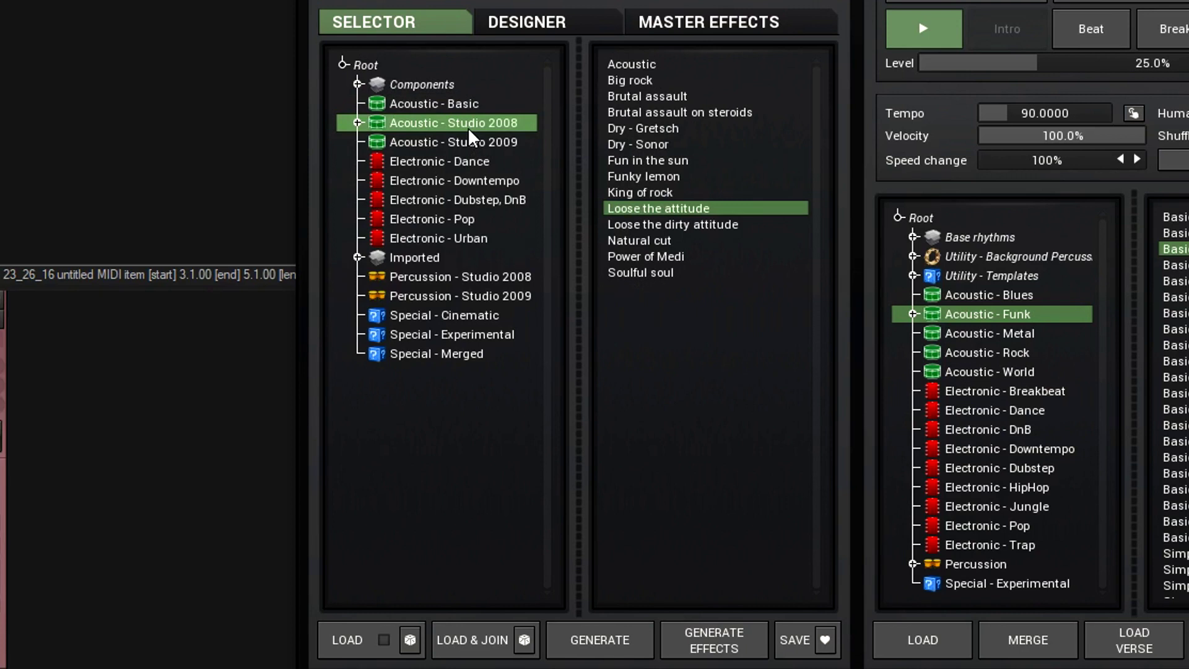
{"action": "left_click", "coordinate": [675, 193]}
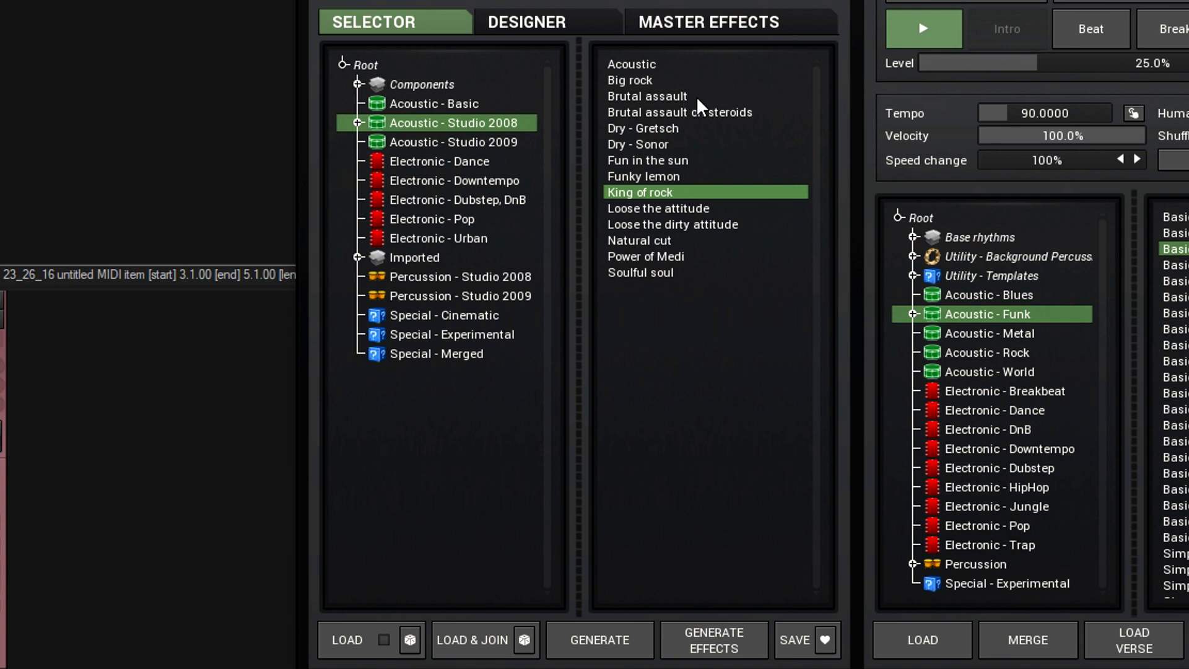
{"action": "left_click", "coordinate": [680, 129]}
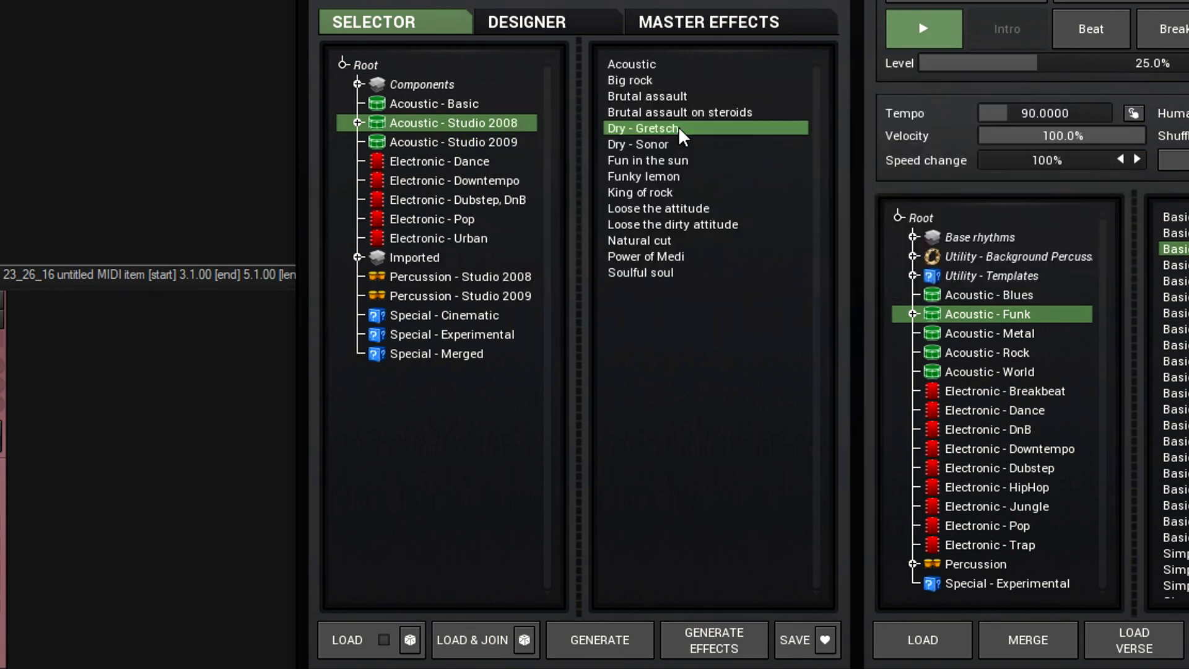
{"action": "left_click", "coordinate": [683, 147]}
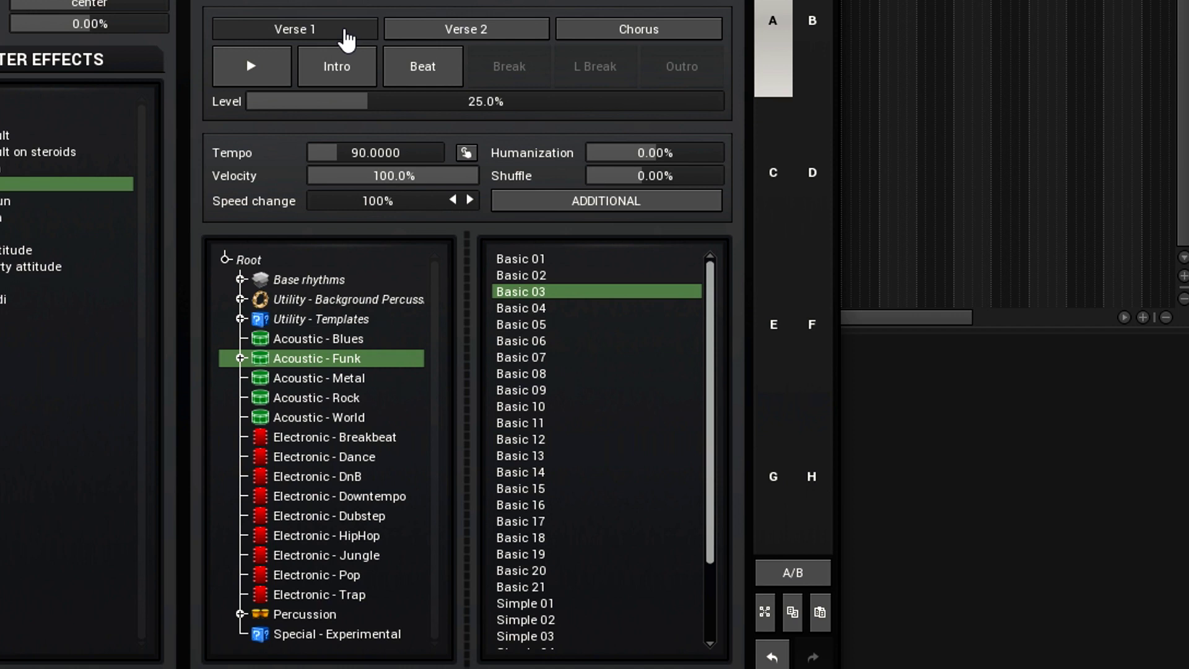
Step: Play the rhythm at Verse 1, Verse 2, then Chorus intensity, then stop playback
{"action": "left_click", "coordinate": [345, 40]}
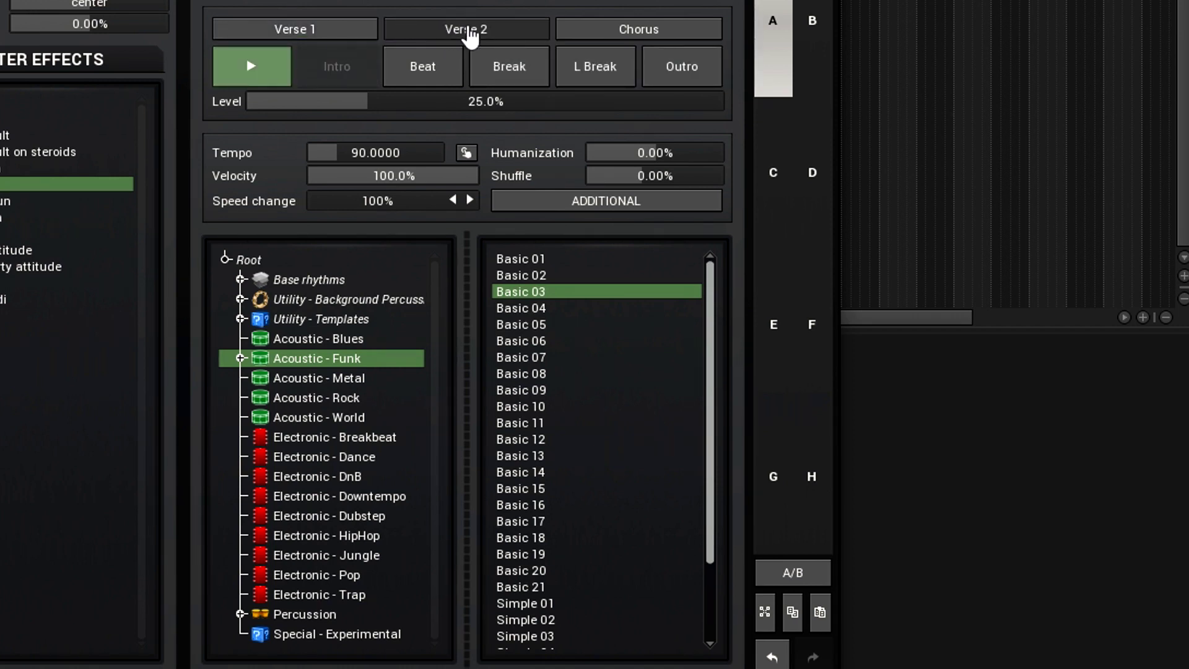
{"action": "left_click", "coordinate": [471, 37]}
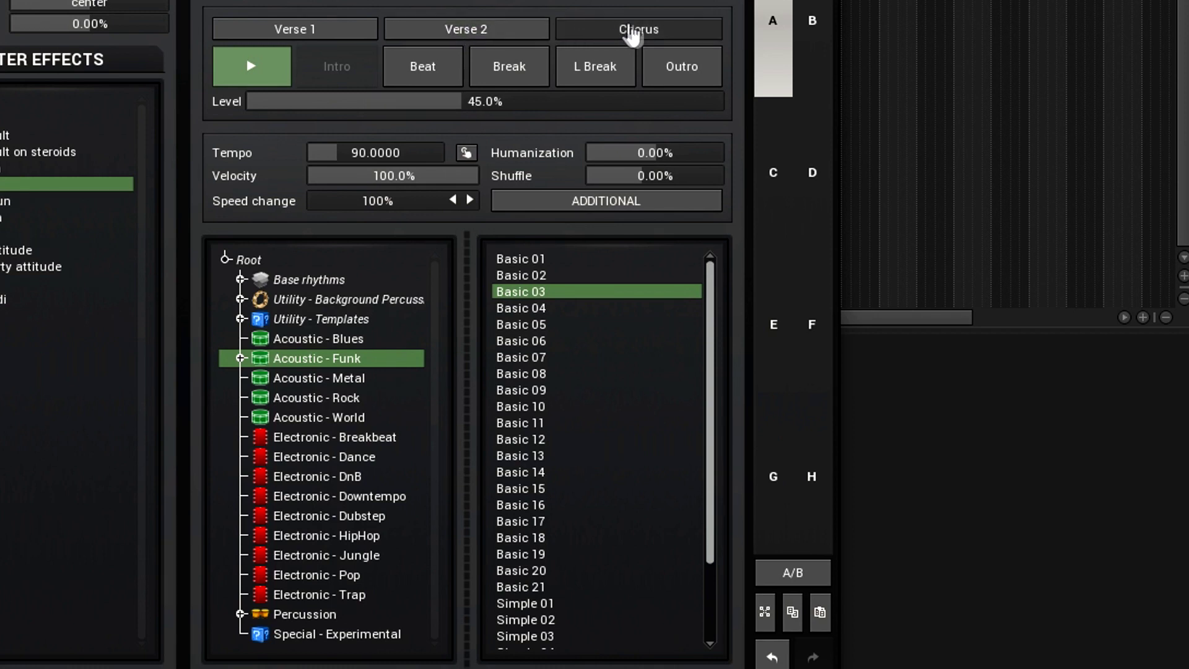
{"action": "left_click", "coordinate": [654, 38]}
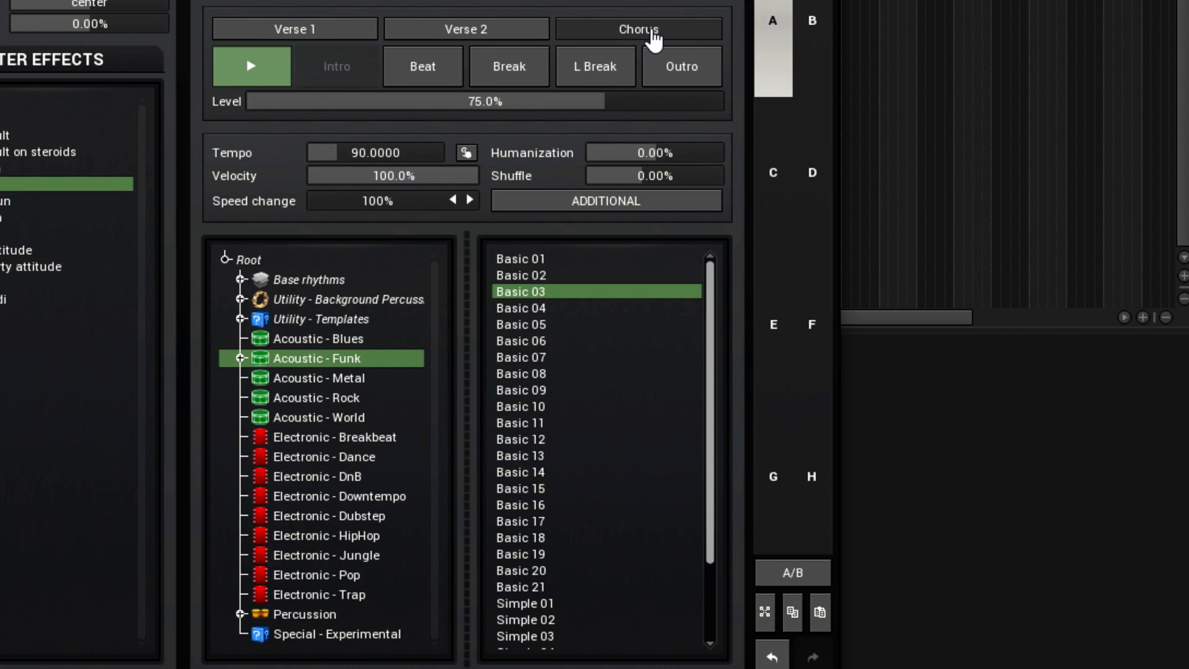
{"action": "left_click", "coordinate": [255, 79]}
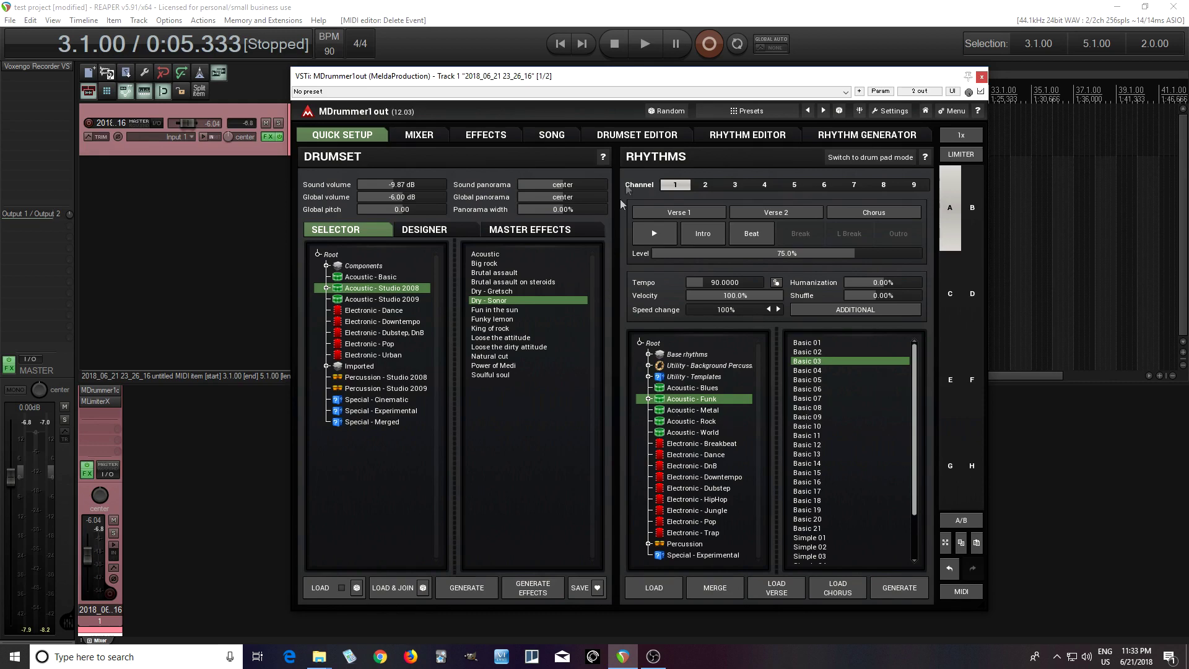
{"action": "left_click", "coordinate": [628, 136]}
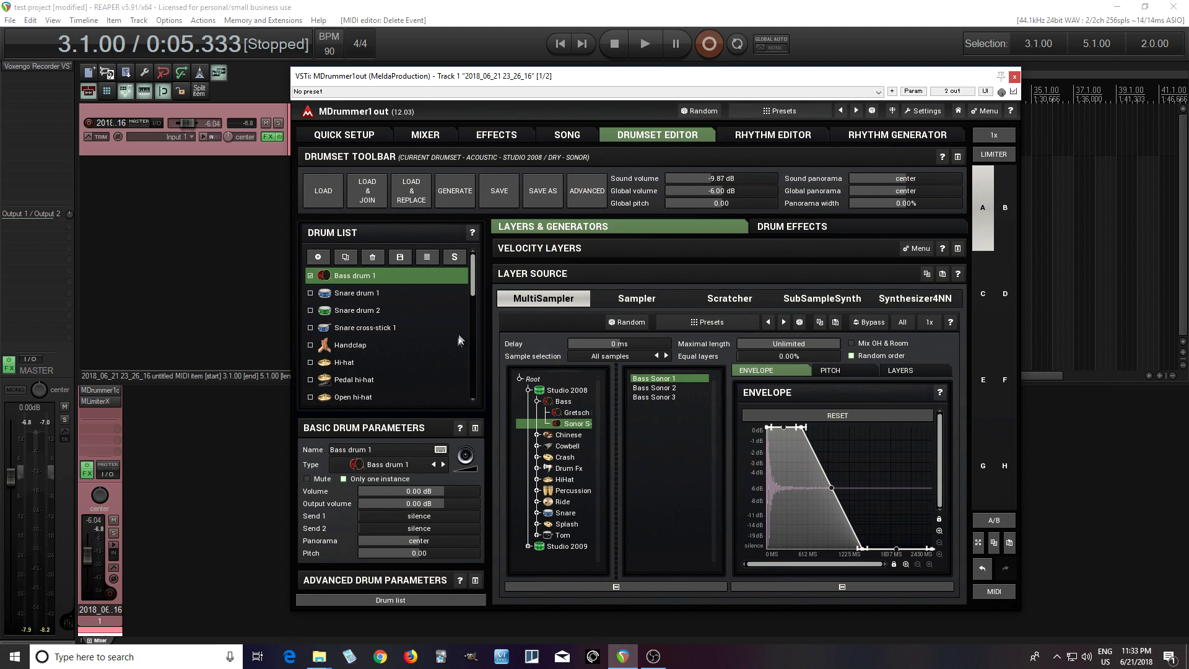
{"action": "left_click", "coordinate": [426, 258]}
{"action": "left_click", "coordinate": [370, 345]}
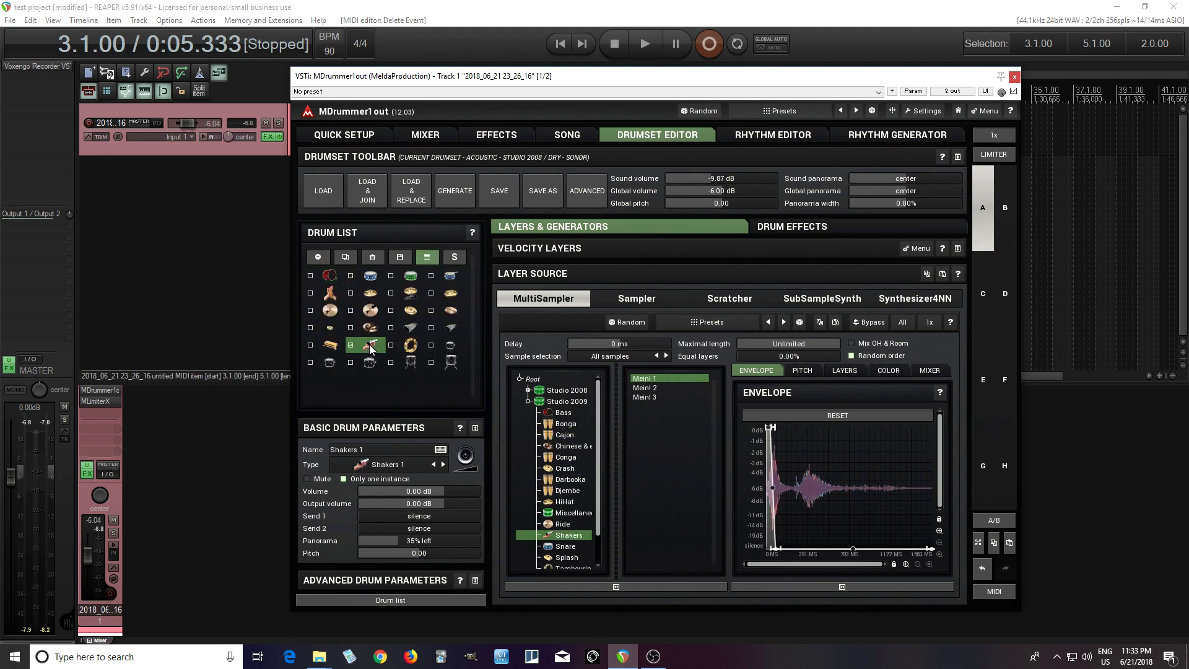
{"action": "left_click", "coordinate": [465, 458]}
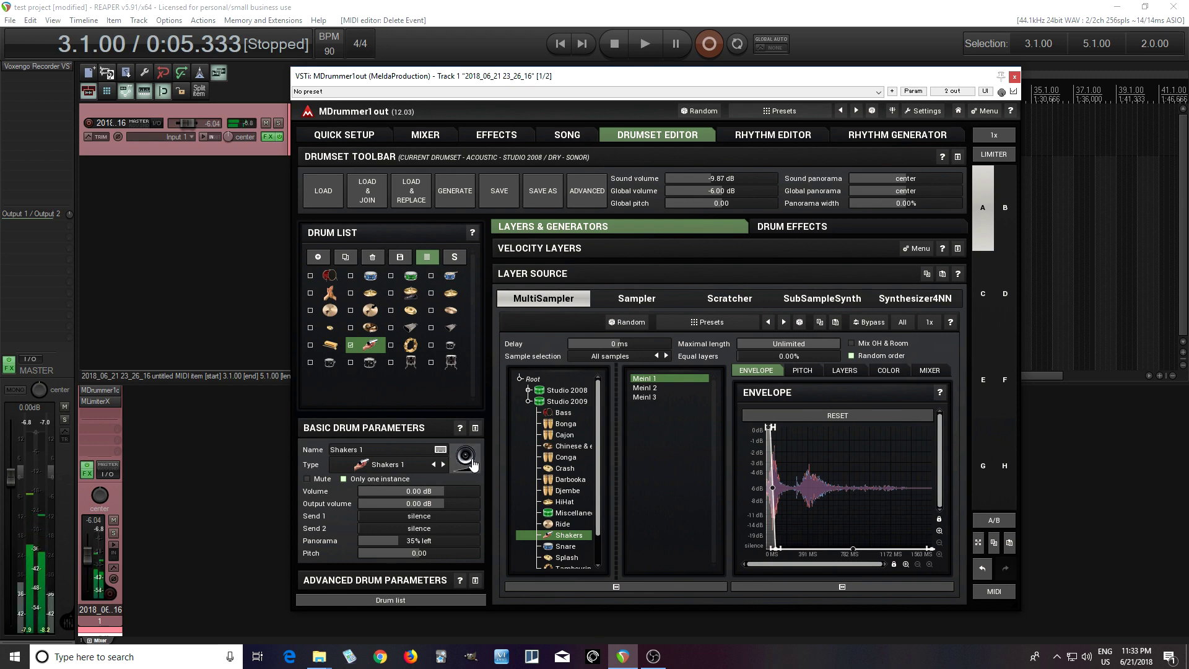
{"action": "left_click", "coordinate": [411, 345]}
{"action": "left_click", "coordinate": [467, 458]}
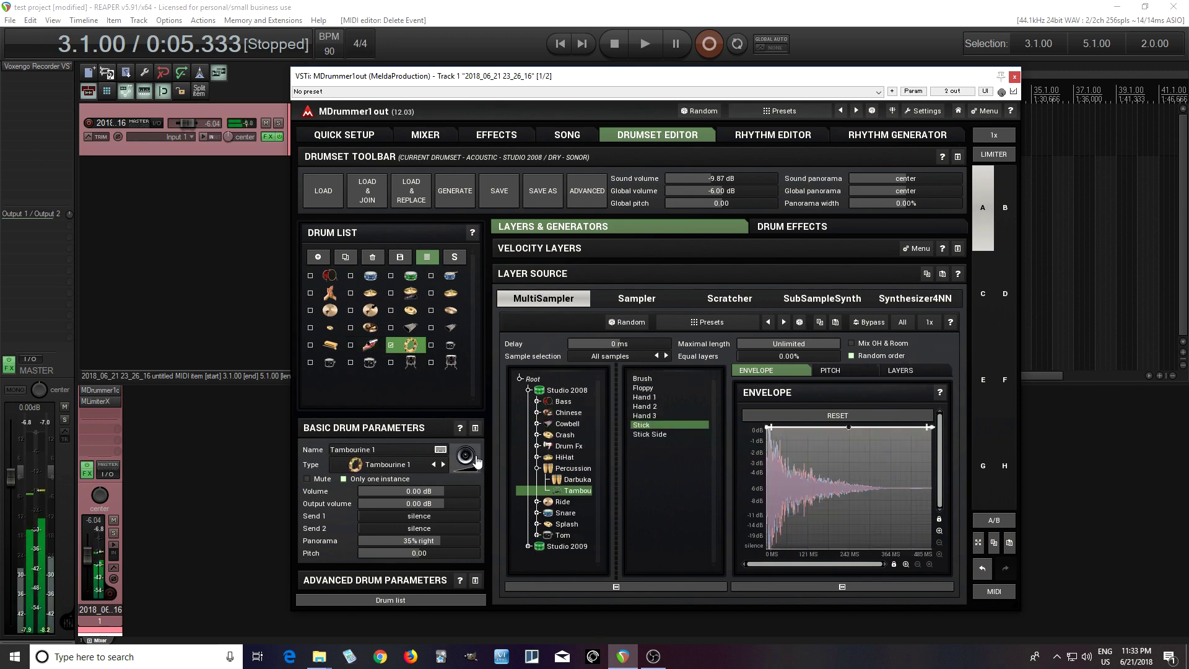
{"action": "left_click", "coordinate": [345, 138]}
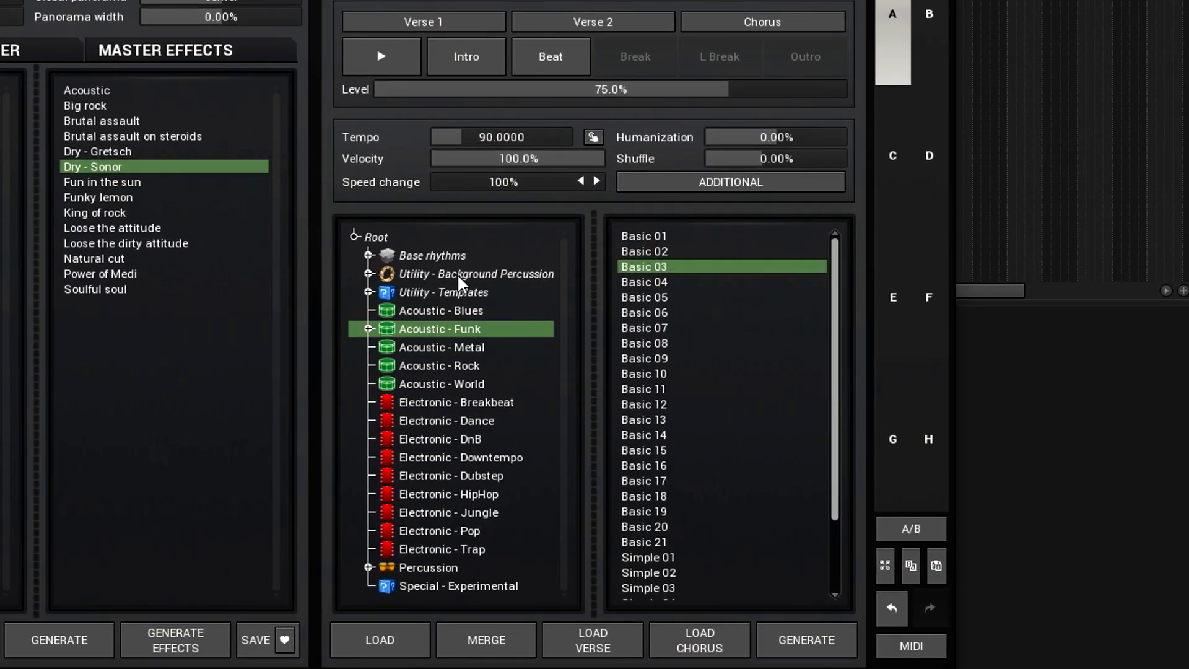
Step: Merge the Straight - Tambourine 0101 pattern into the rhythm and preview it at Verse 2
{"action": "left_click", "coordinate": [458, 277]}
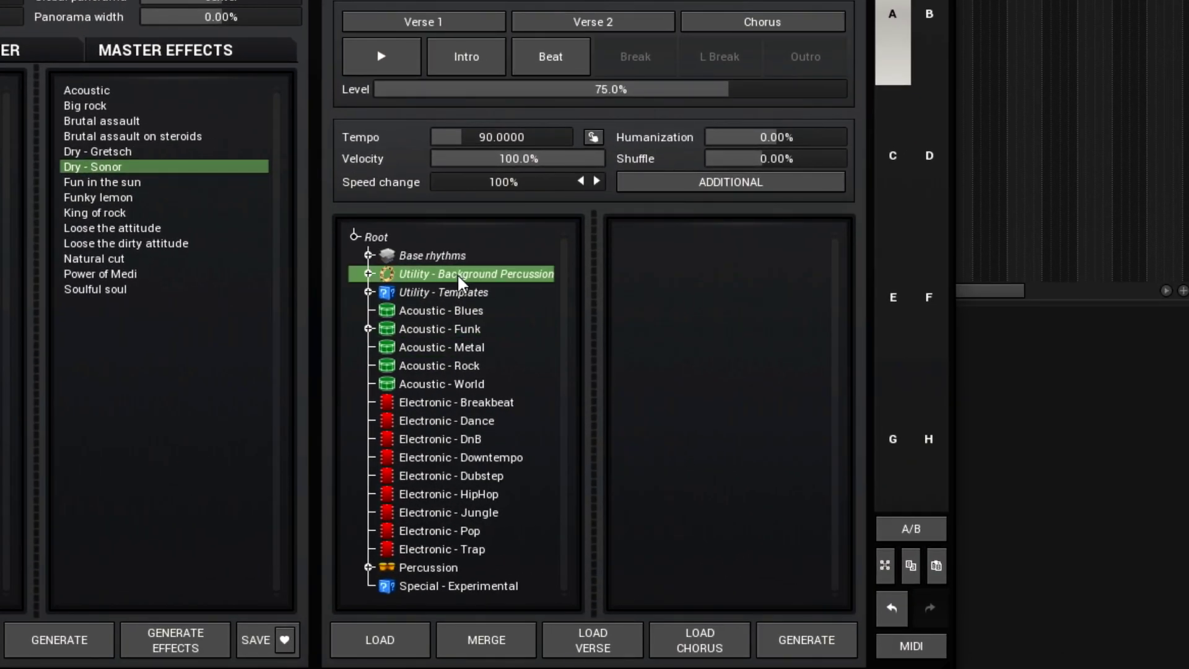
{"action": "left_click", "coordinate": [369, 274]}
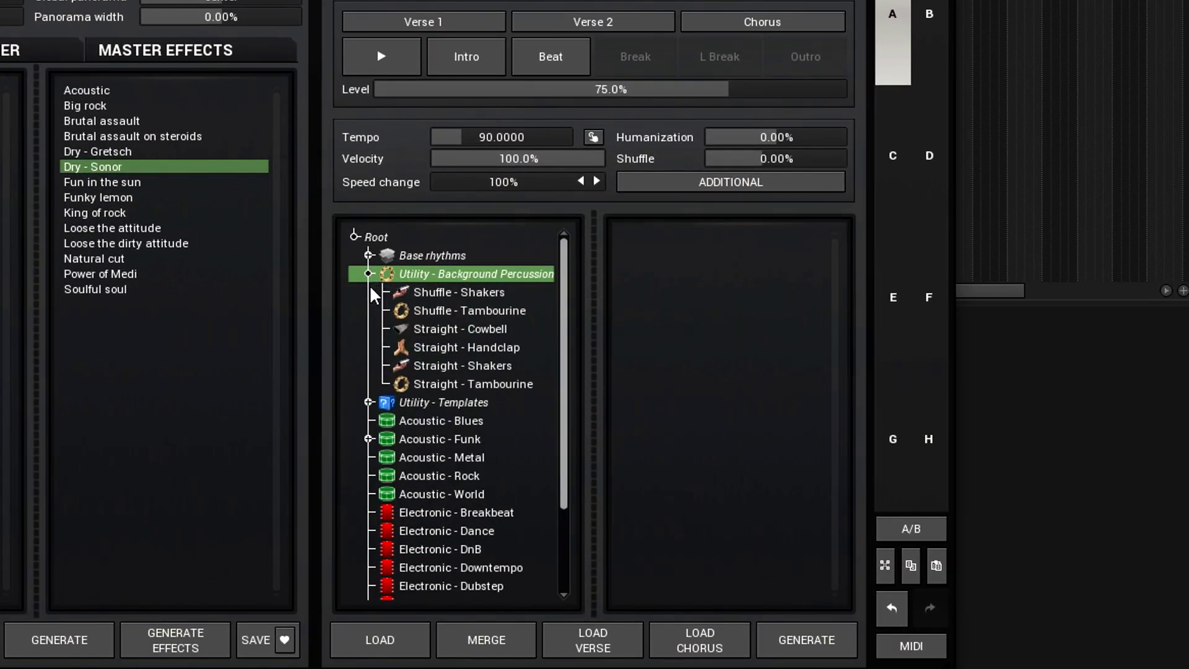
{"action": "left_click", "coordinate": [475, 386]}
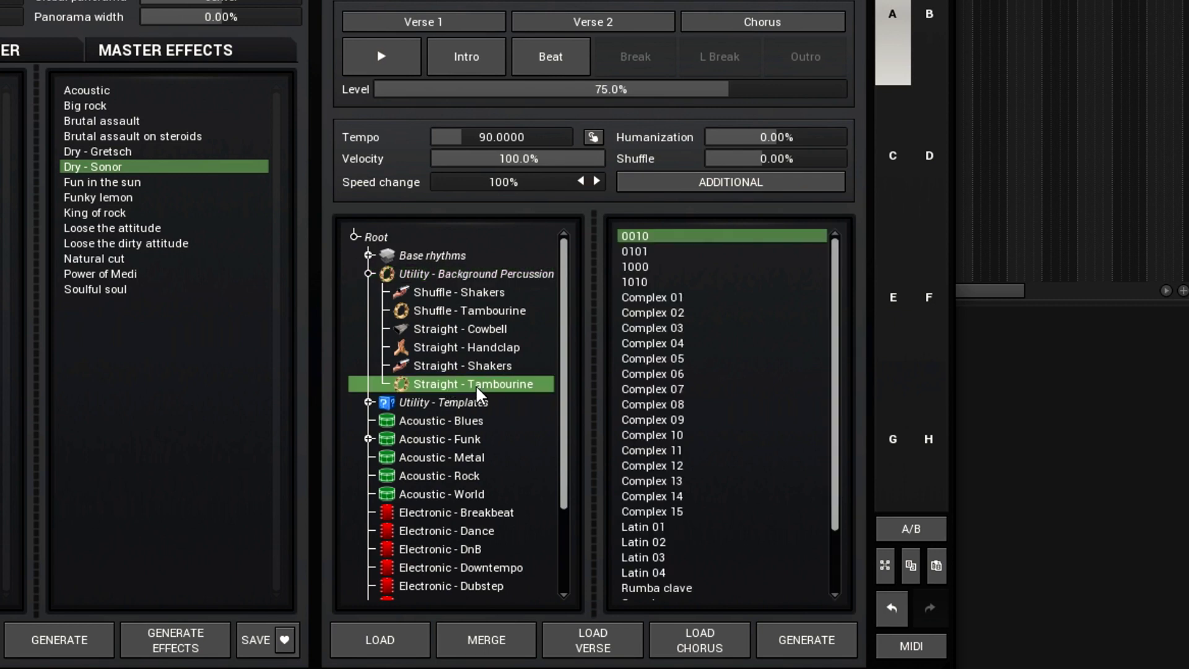
{"action": "left_click", "coordinate": [648, 253]}
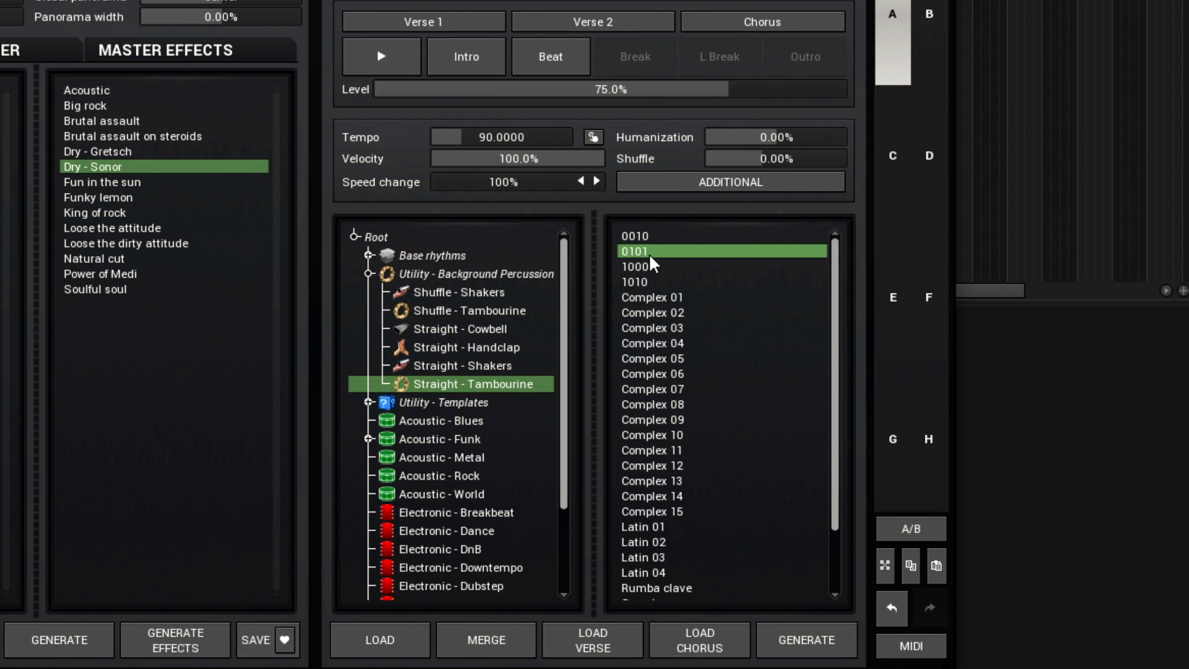
{"action": "left_click", "coordinate": [500, 647]}
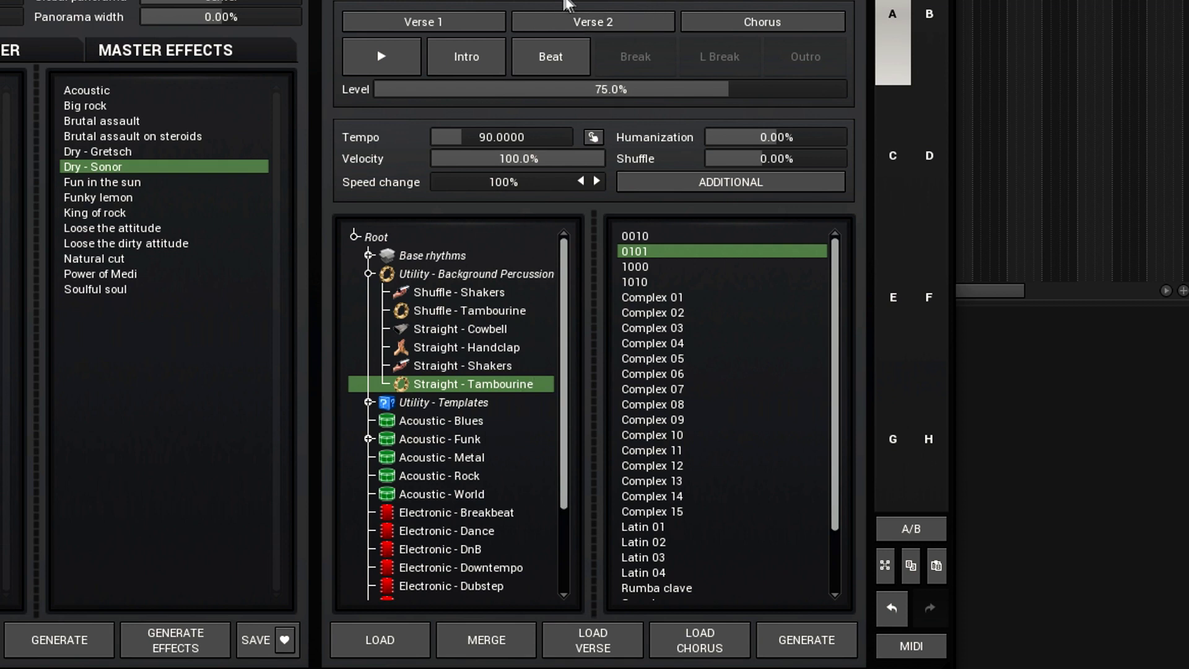
{"action": "left_click", "coordinate": [618, 26]}
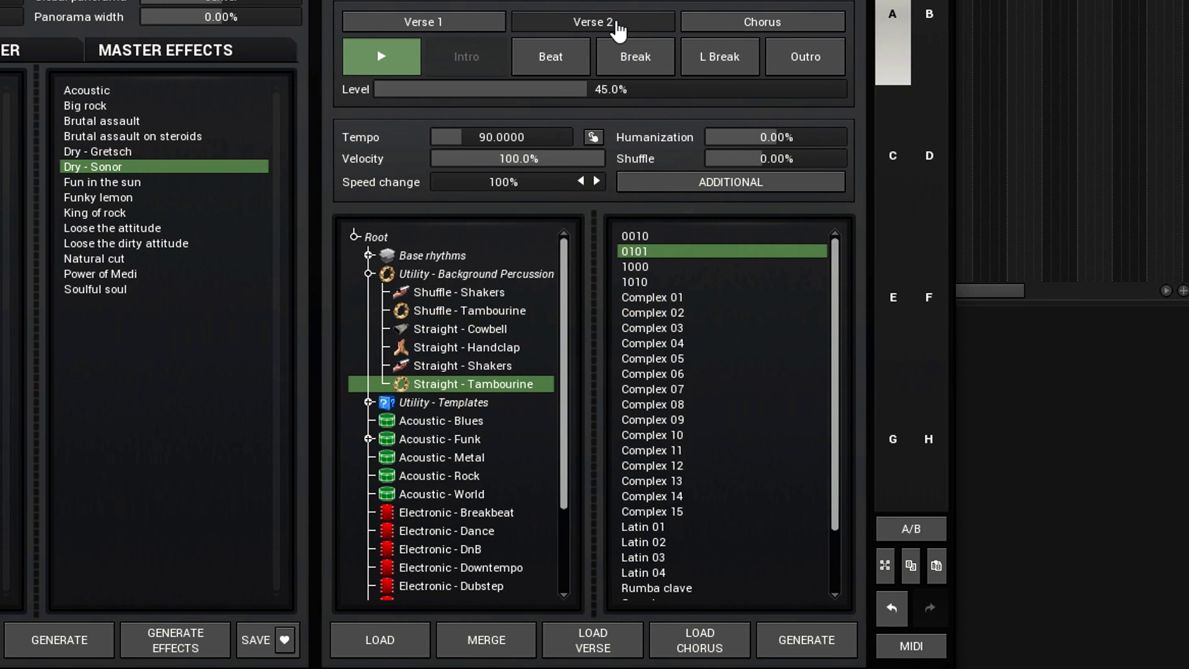
{"action": "left_click", "coordinate": [399, 57]}
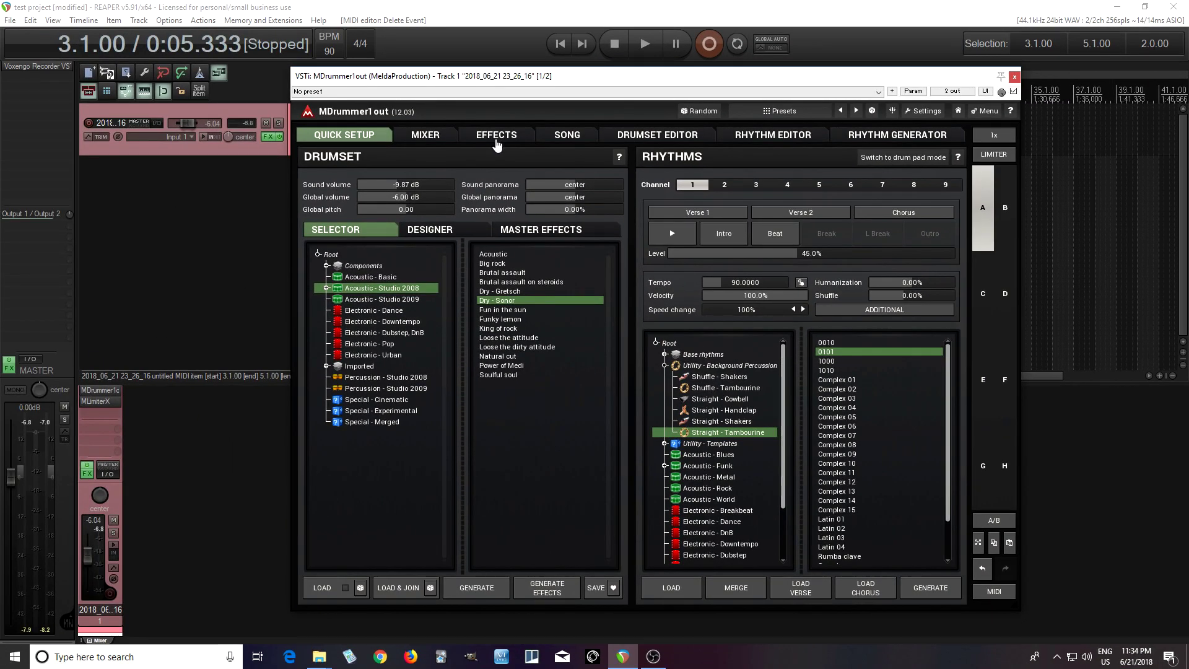
{"action": "left_click", "coordinate": [496, 137]}
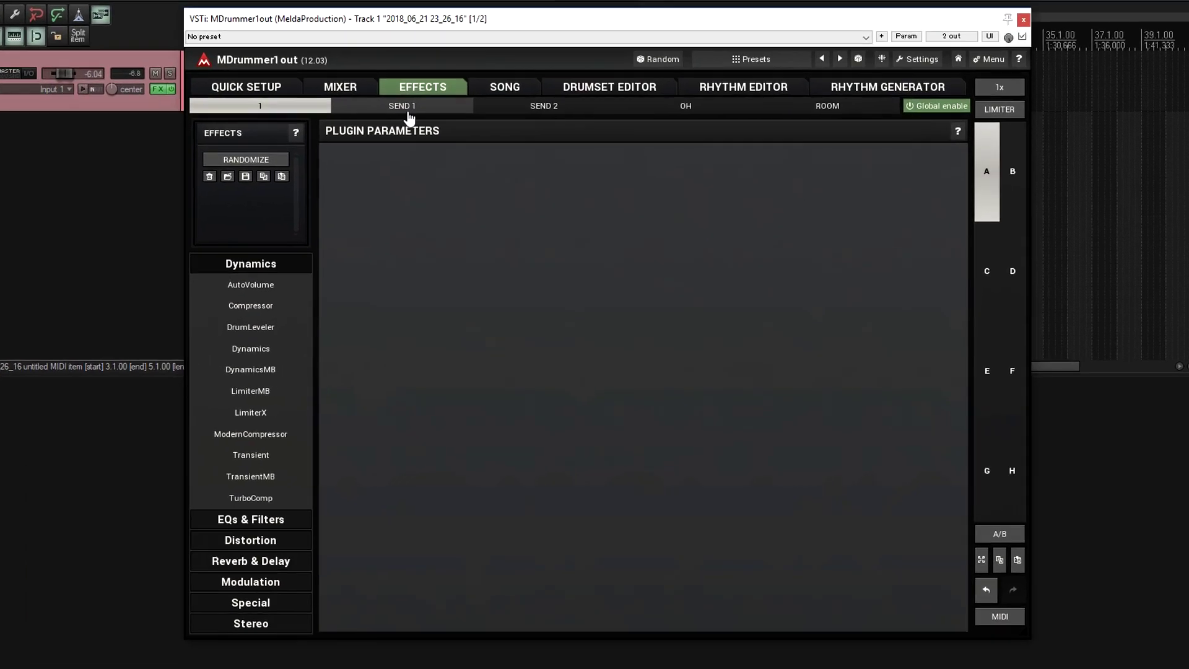
Step: Add a Convolution reverb to Send 1 using the Chambers Medium 1.flac impulse
{"action": "left_click", "coordinate": [478, 155]}
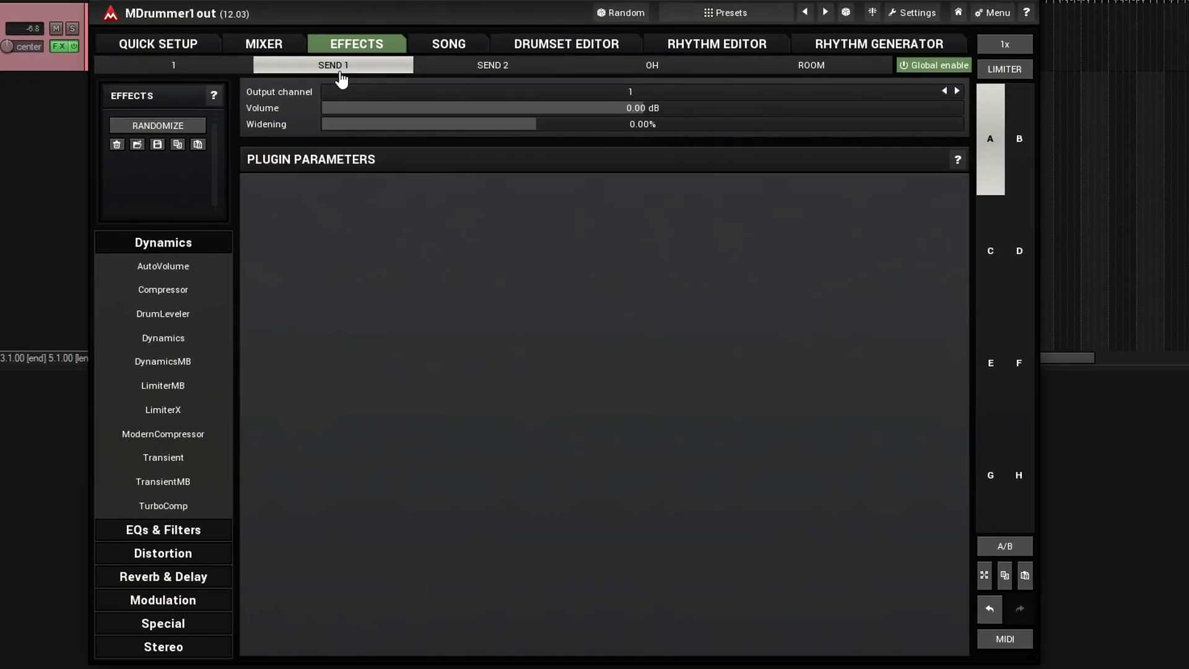
{"action": "left_click", "coordinate": [167, 579]}
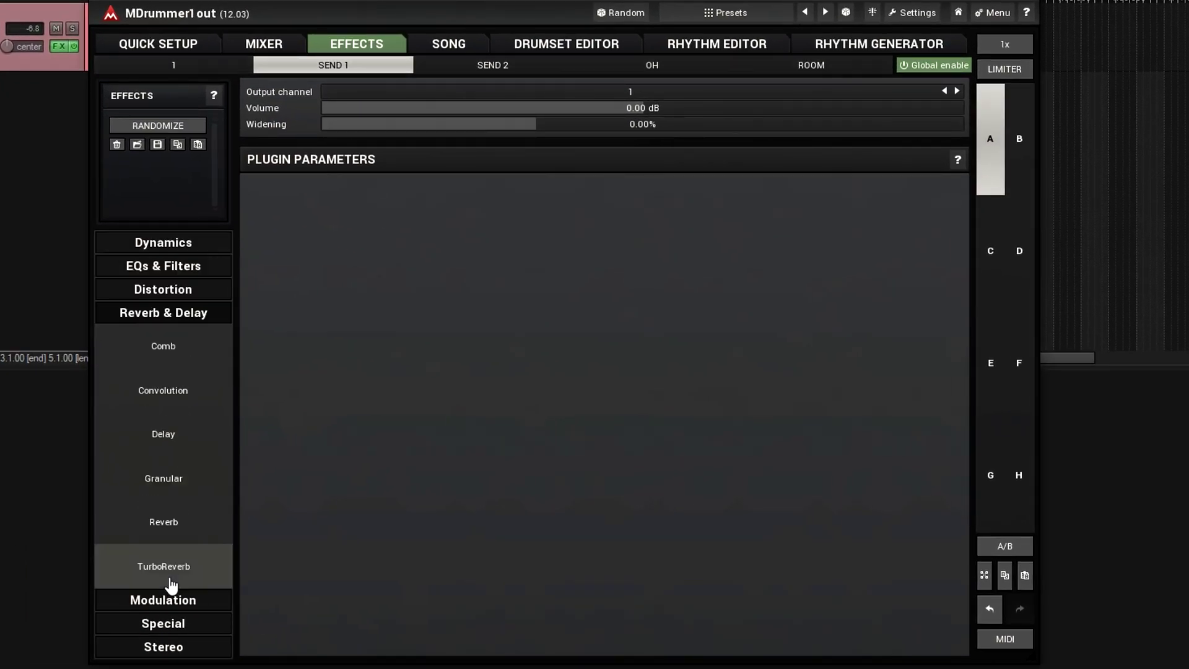
{"action": "left_click", "coordinate": [163, 404]}
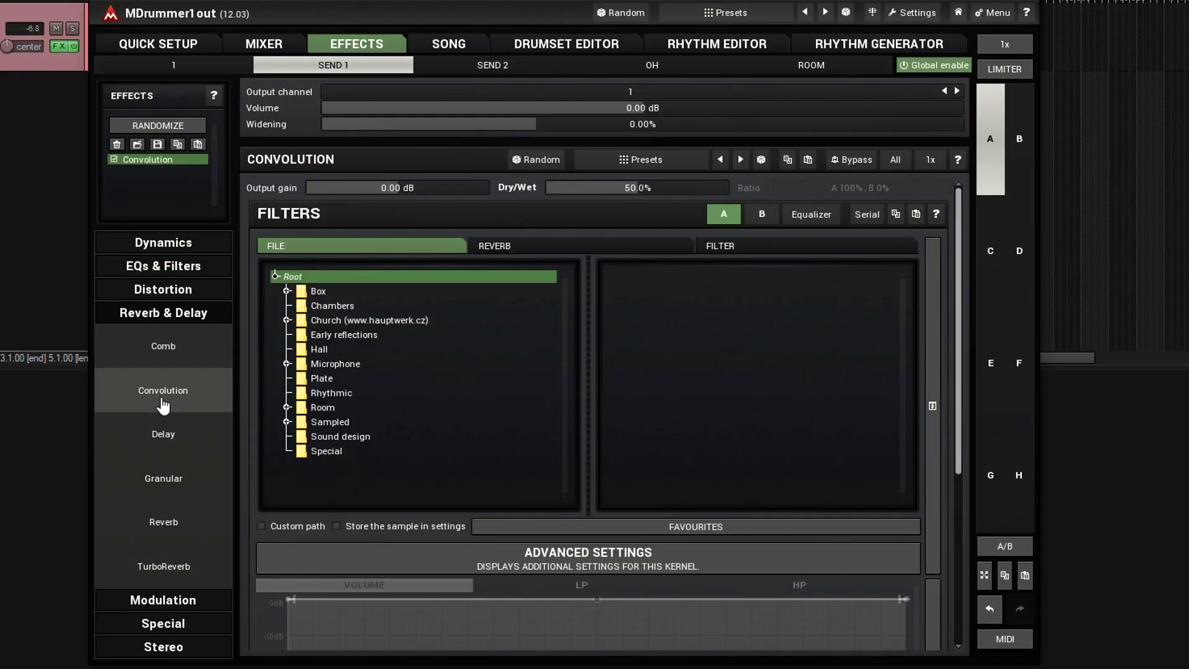
{"action": "left_click", "coordinate": [327, 303]}
{"action": "scroll", "coordinate": [797, 437], "scroll_direction": "down", "scroll_amount": 5}
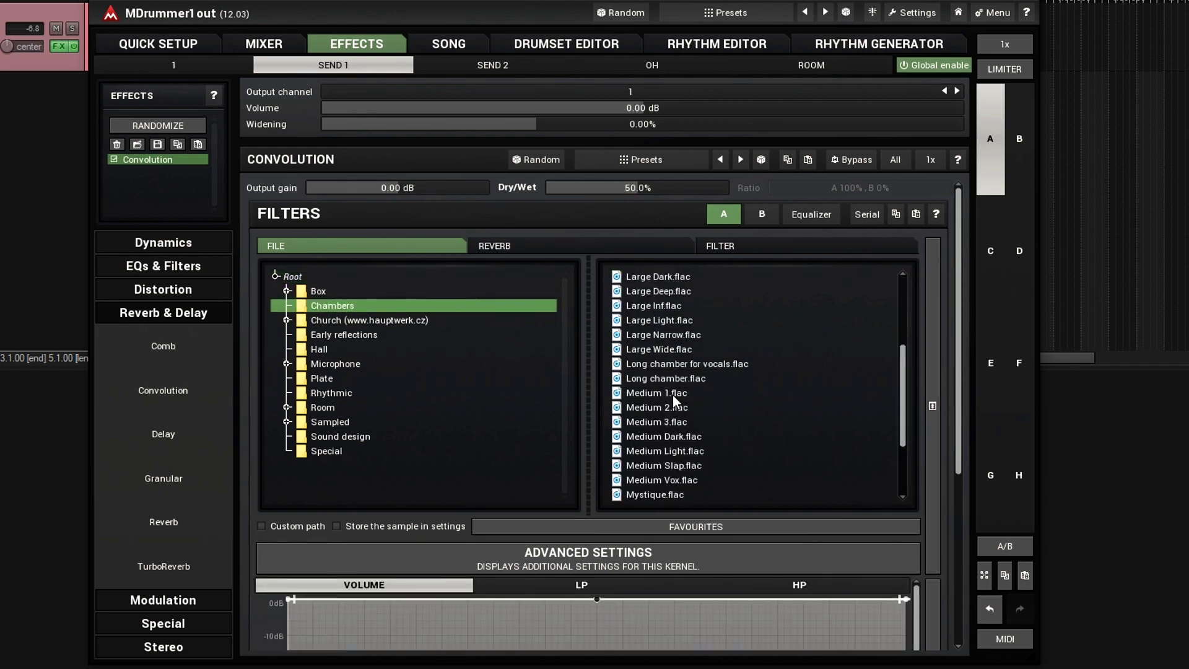
{"action": "left_click", "coordinate": [672, 395]}
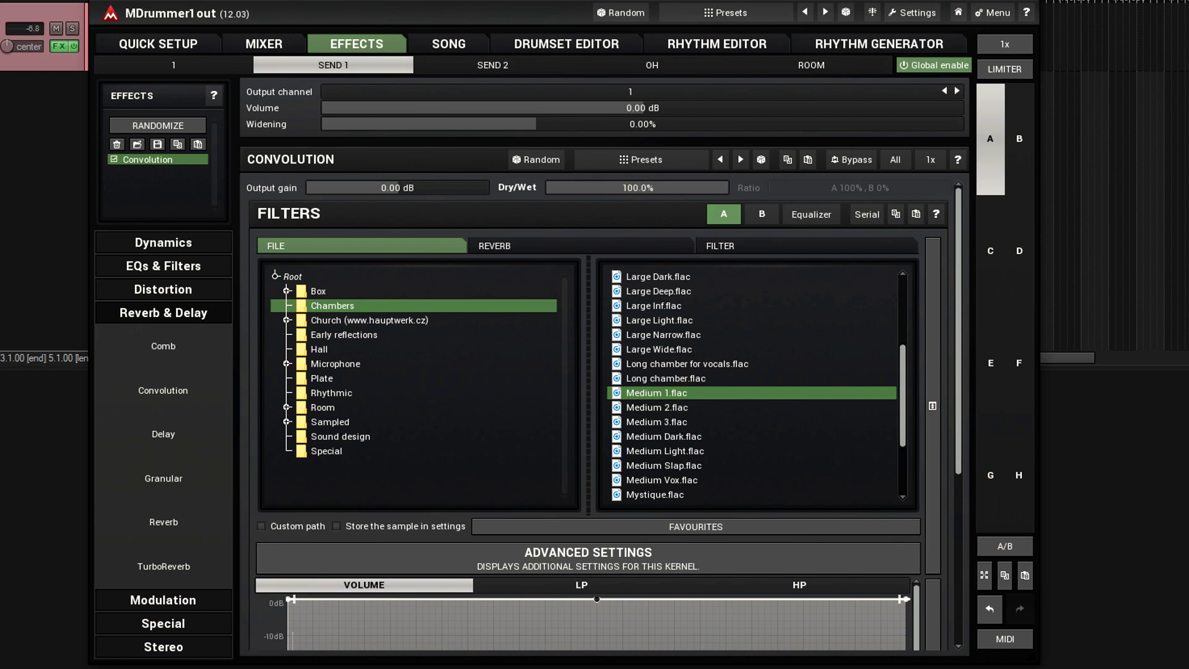
{"action": "left_click", "coordinate": [266, 49]}
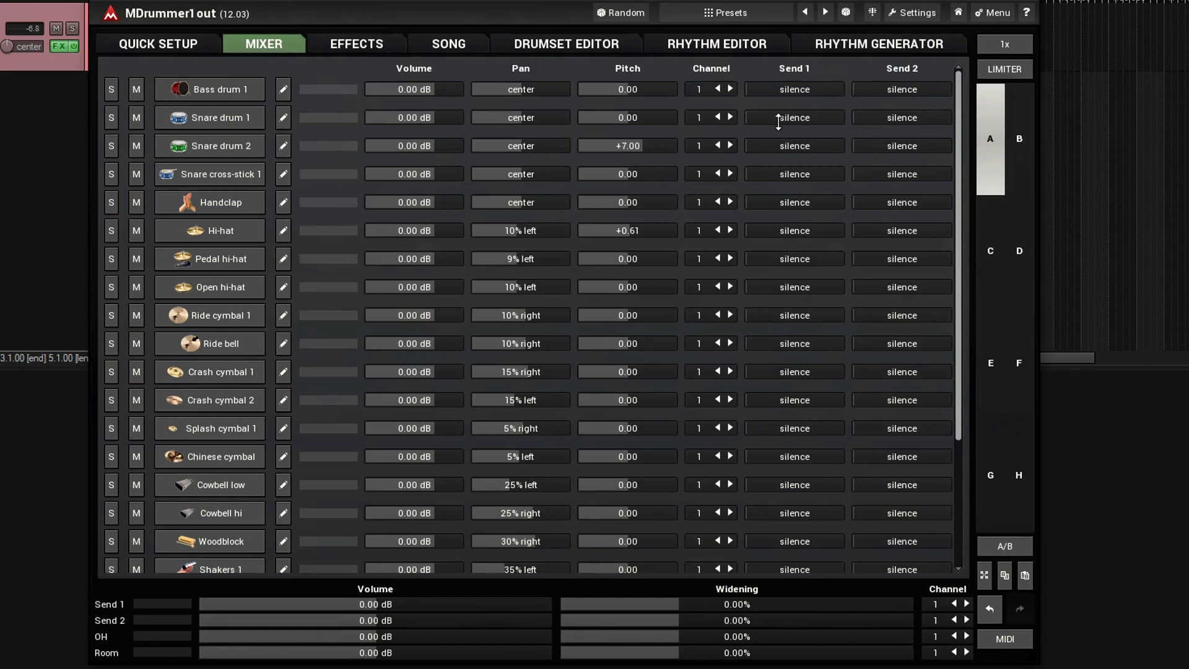
Step: During playback, raise Send 1 for Snare drum 1 and Tambourine 1, and lower Tambourine 1's volume
{"action": "left_click", "coordinate": [187, 51]}
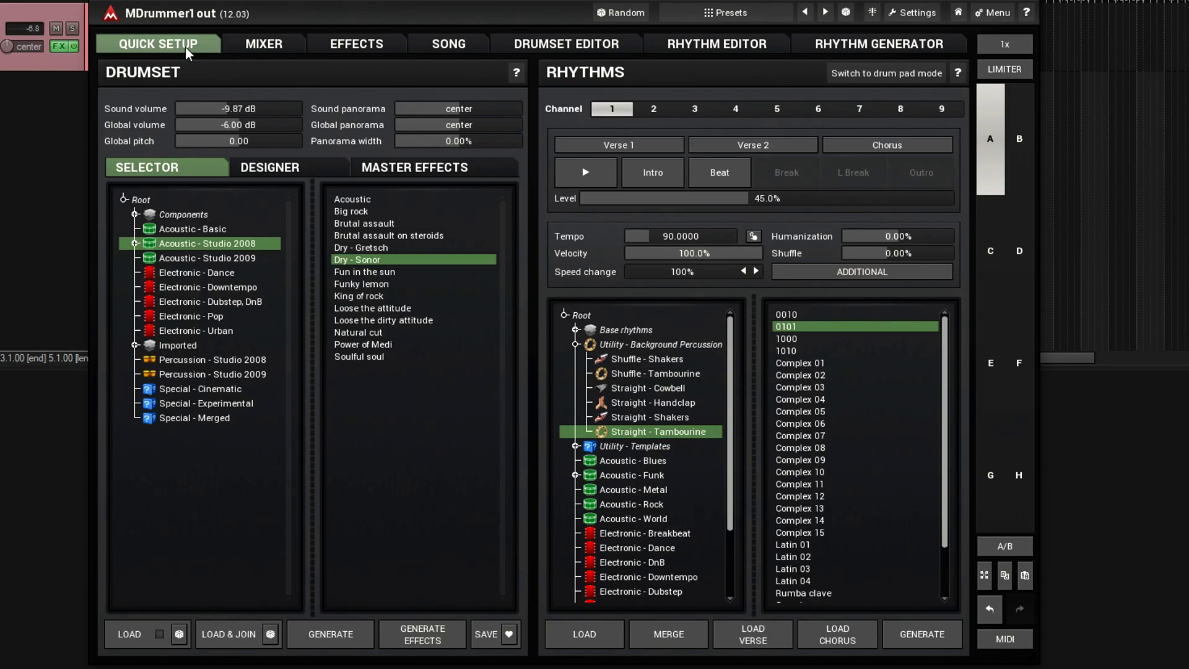
{"action": "left_click", "coordinate": [650, 149]}
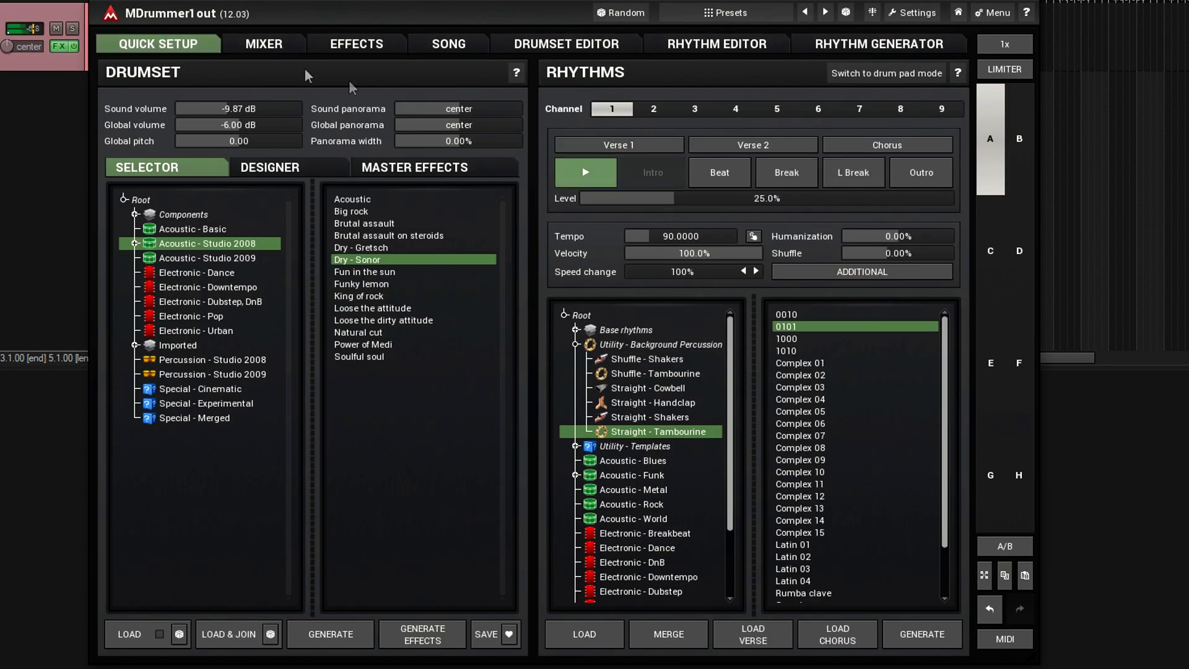
{"action": "left_click", "coordinate": [265, 42]}
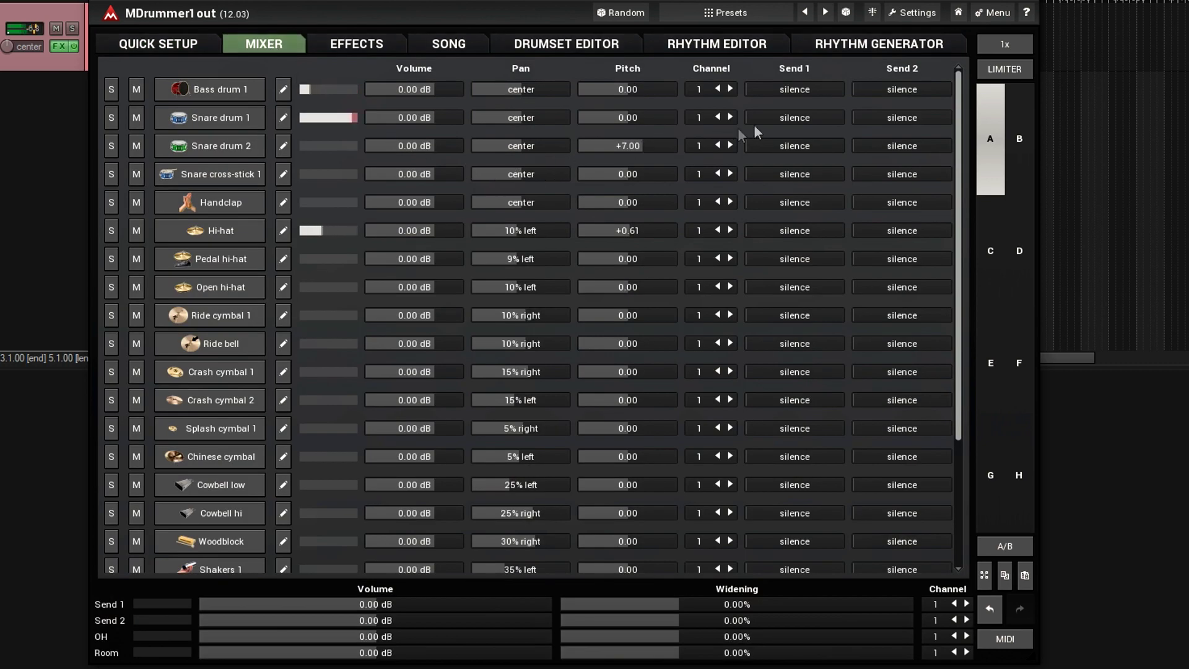
{"action": "left_click_drag", "start_coordinate": [756, 119], "coordinate": [756, 73]}
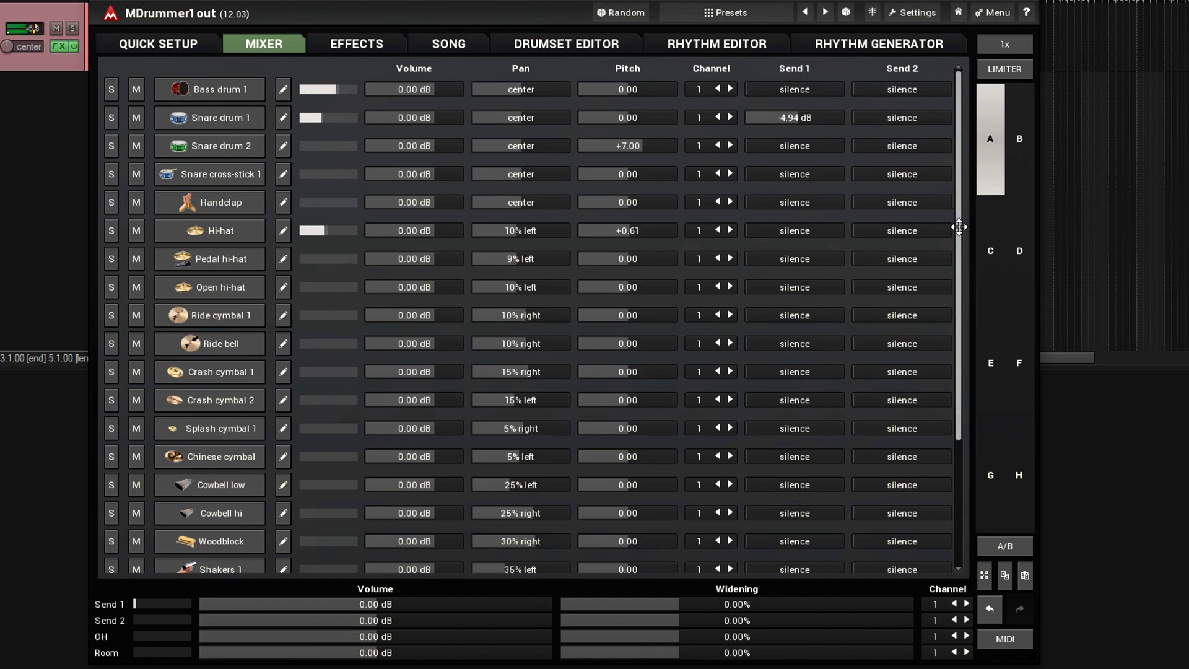
{"action": "left_click_drag", "start_coordinate": [959, 228], "coordinate": [965, 429]}
{"action": "left_click_drag", "start_coordinate": [783, 424], "coordinate": [784, 401]}
{"action": "left_click_drag", "start_coordinate": [426, 427], "coordinate": [426, 433]}
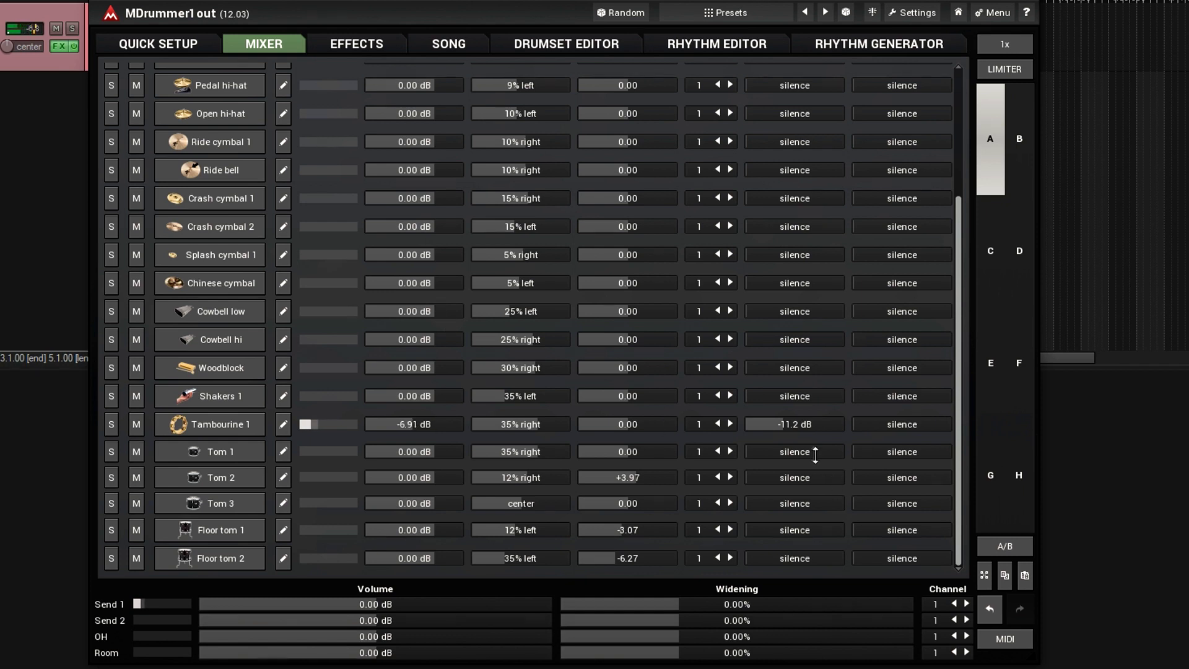
{"action": "left_click", "coordinate": [184, 45]}
{"action": "left_click", "coordinate": [580, 173]}
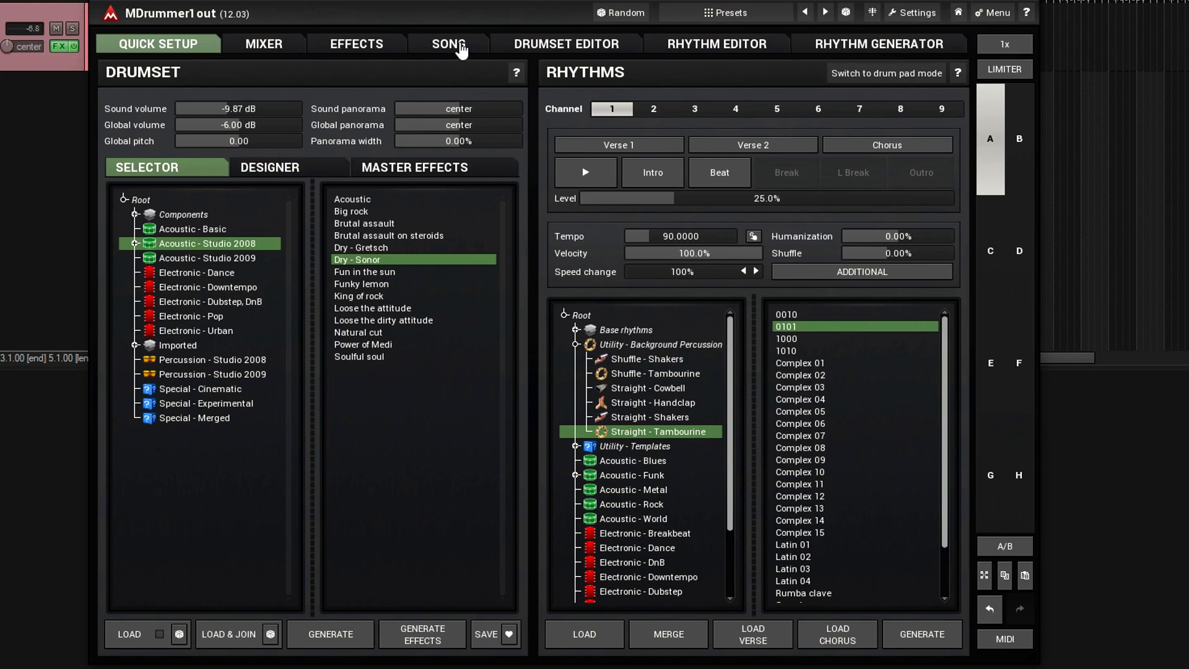
{"action": "left_click", "coordinate": [459, 44]}
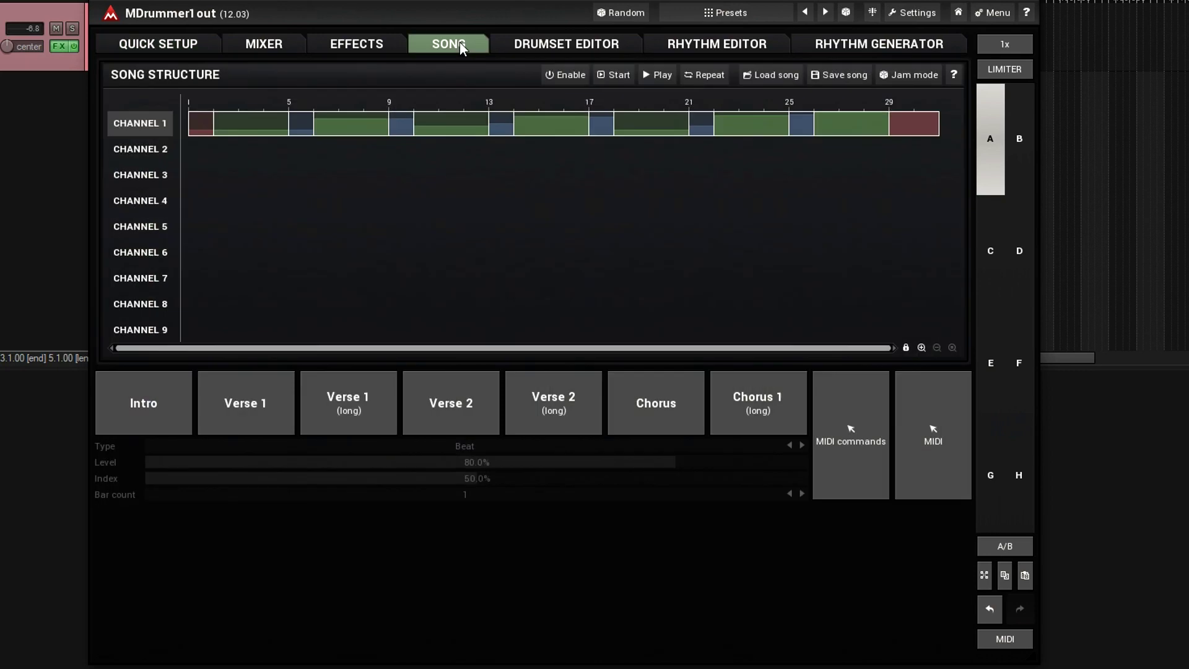
Step: Select every channel 1 part from the Intro to the end and clear them all
{"action": "left_click", "coordinate": [201, 131]}
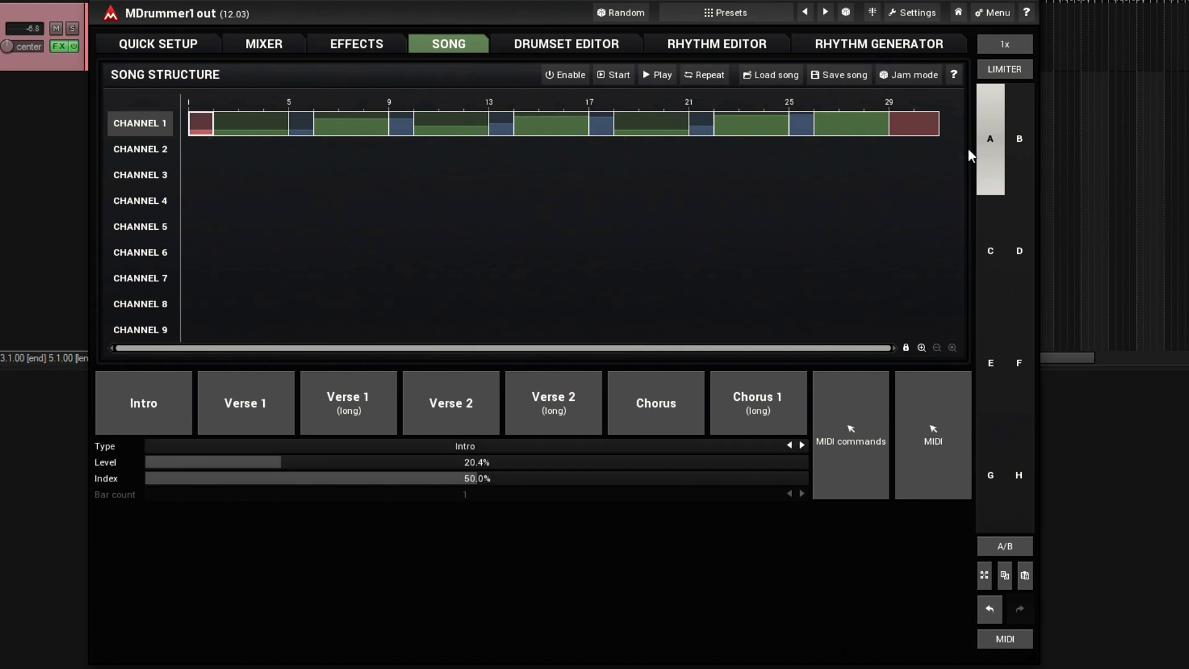
{"action": "left_click", "coordinate": [921, 130], "text": "shift"}
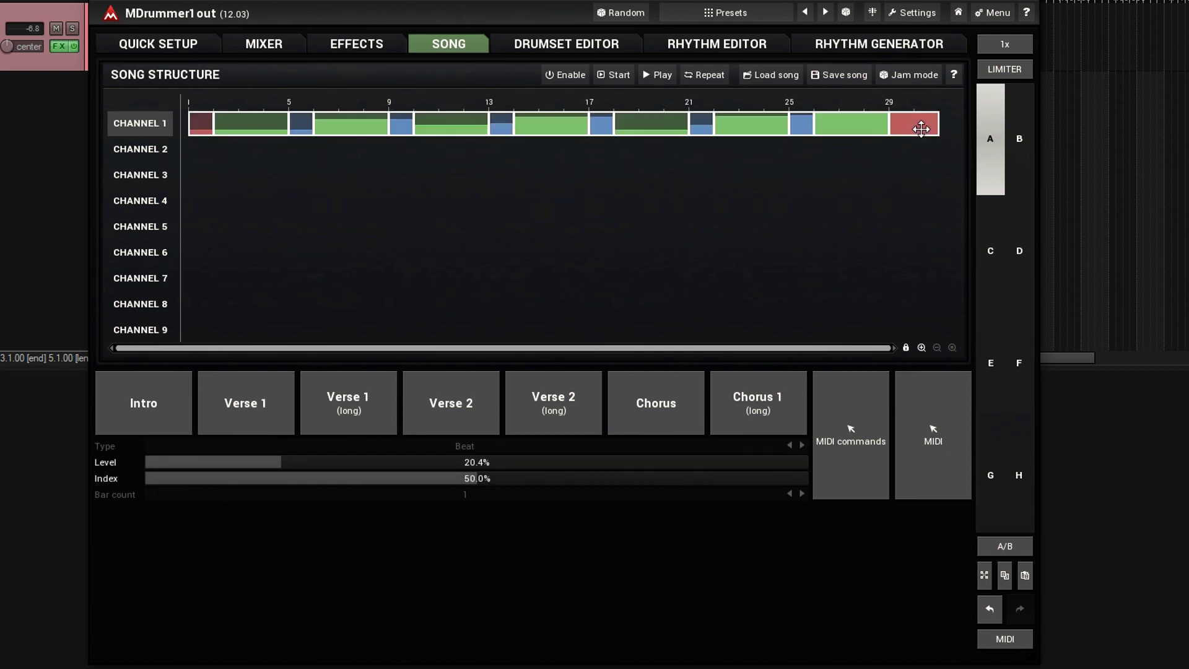
{"action": "right_click", "coordinate": [922, 130]}
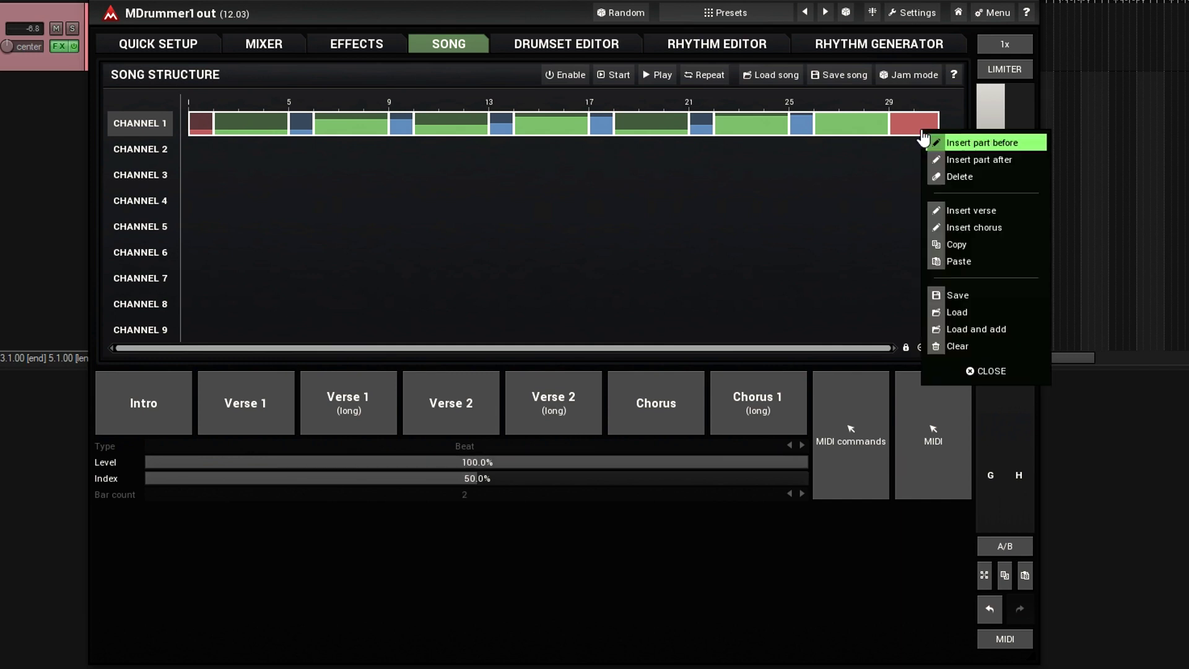
{"action": "left_click", "coordinate": [954, 346]}
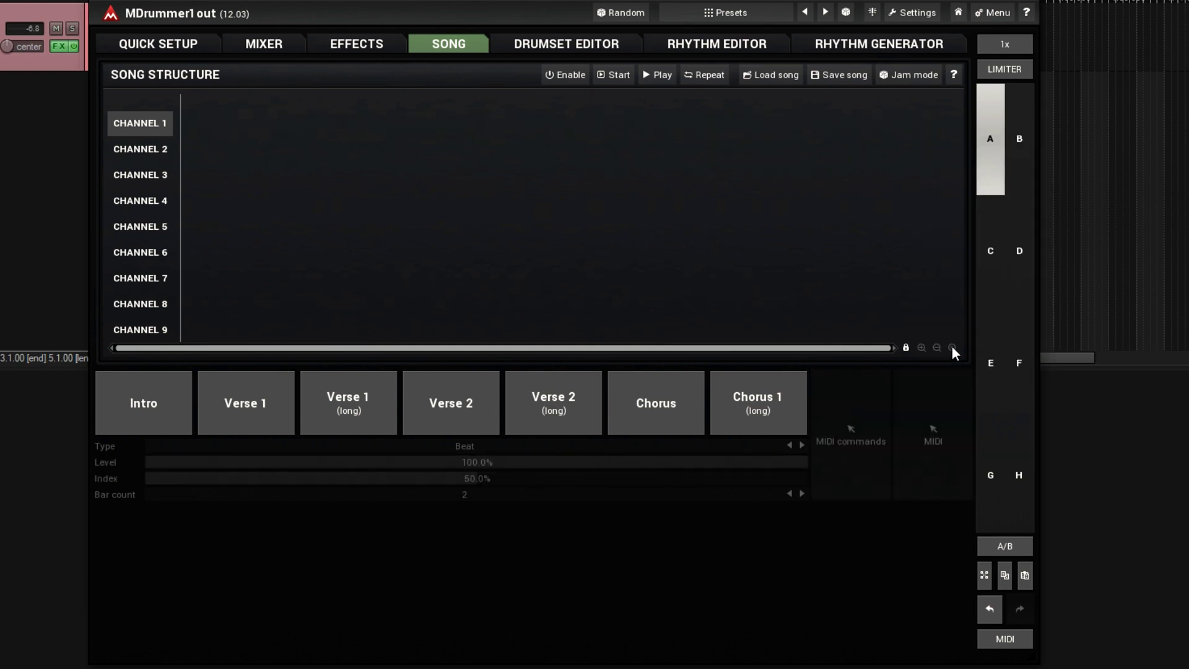
{"action": "left_click", "coordinate": [164, 414]}
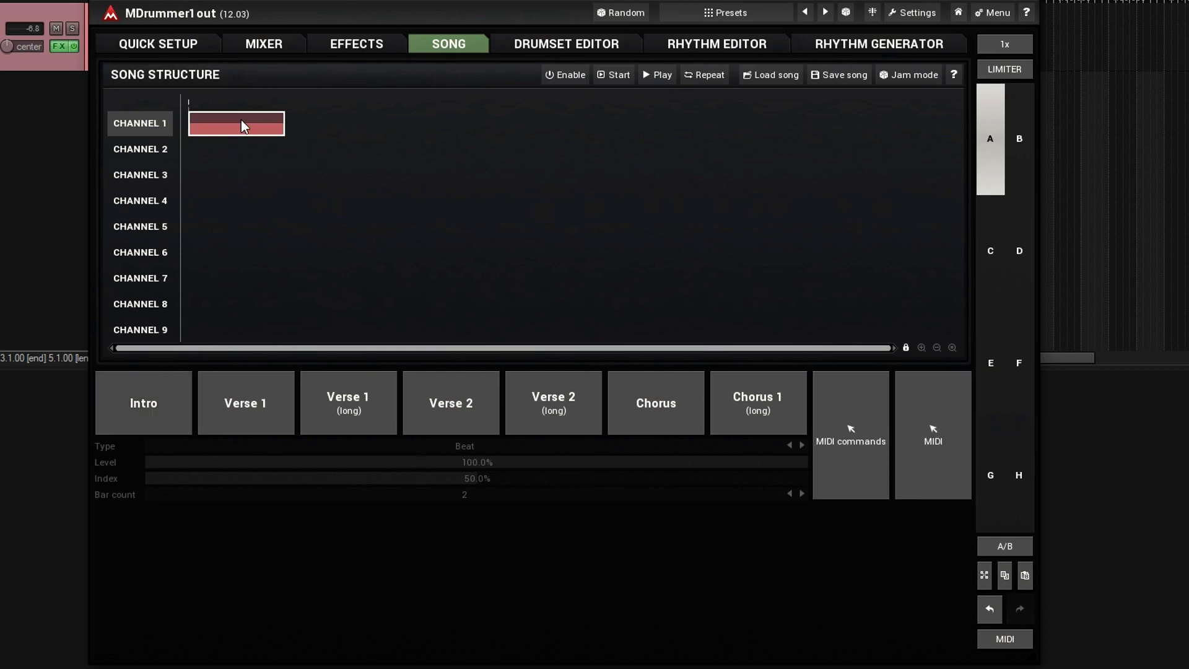
{"action": "left_click", "coordinate": [259, 414]}
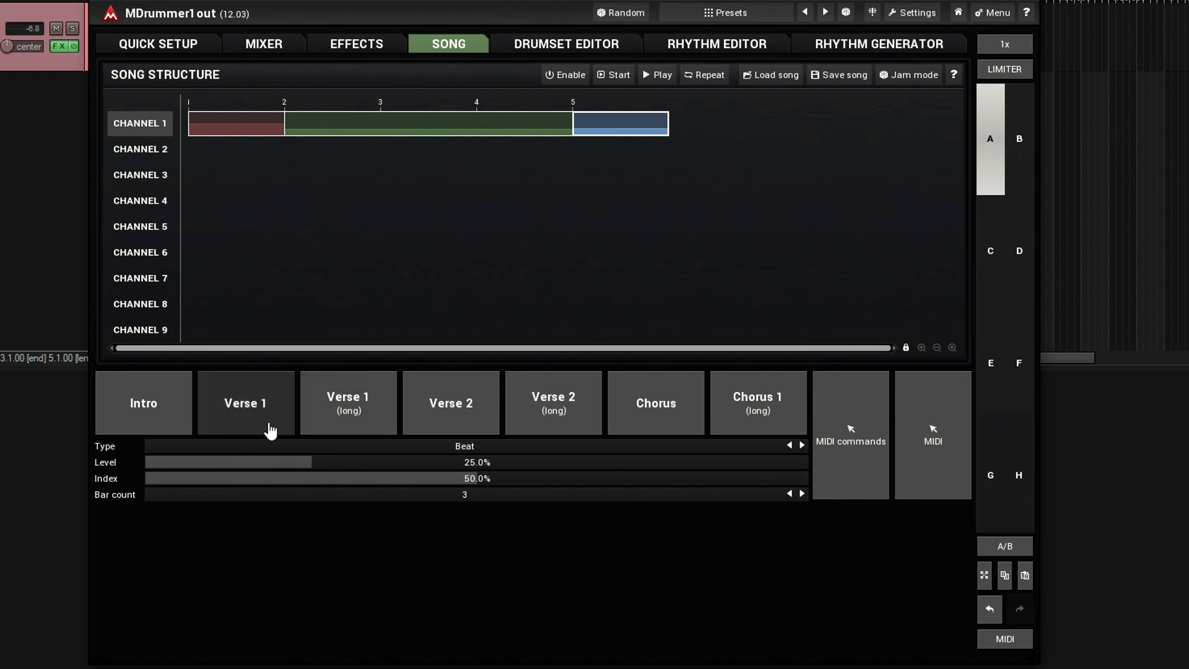
{"action": "left_click", "coordinate": [270, 427]}
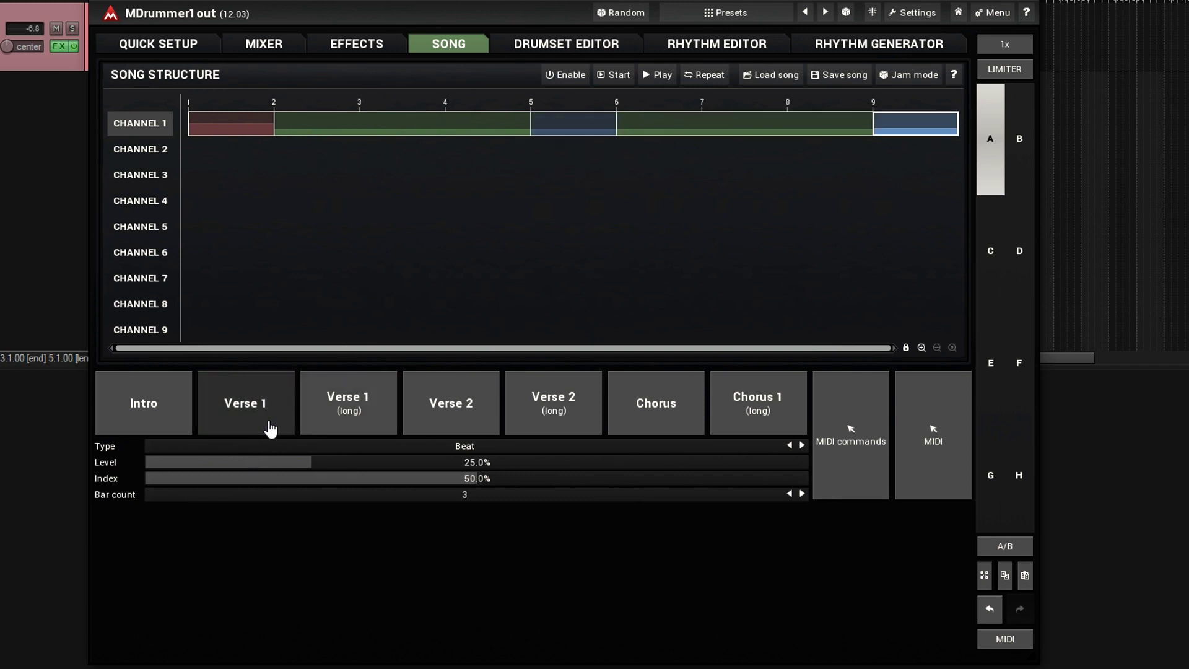
{"action": "left_click", "coordinate": [269, 428]}
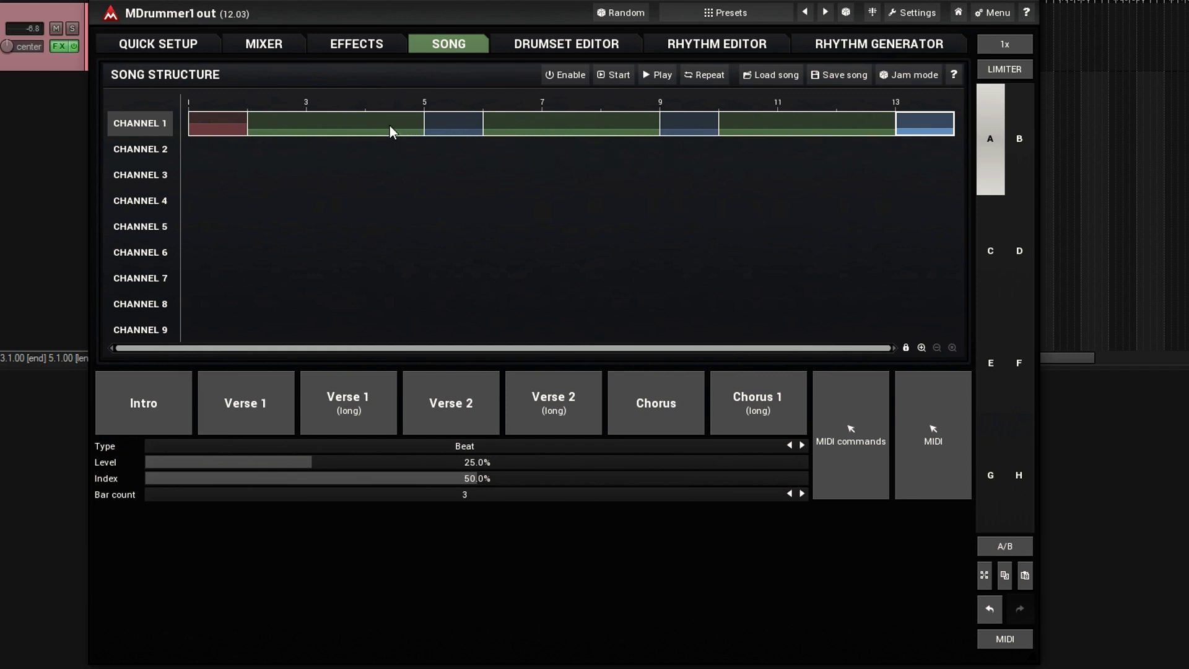
{"action": "left_click", "coordinate": [533, 130]}
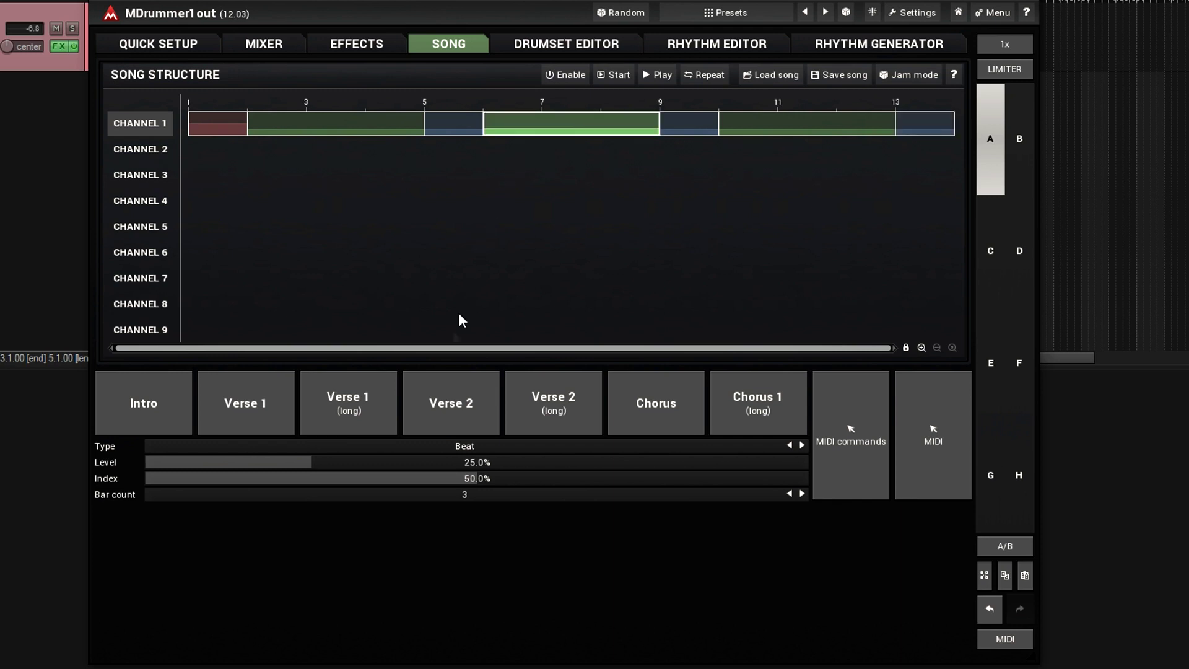
{"action": "left_click", "coordinate": [357, 132]}
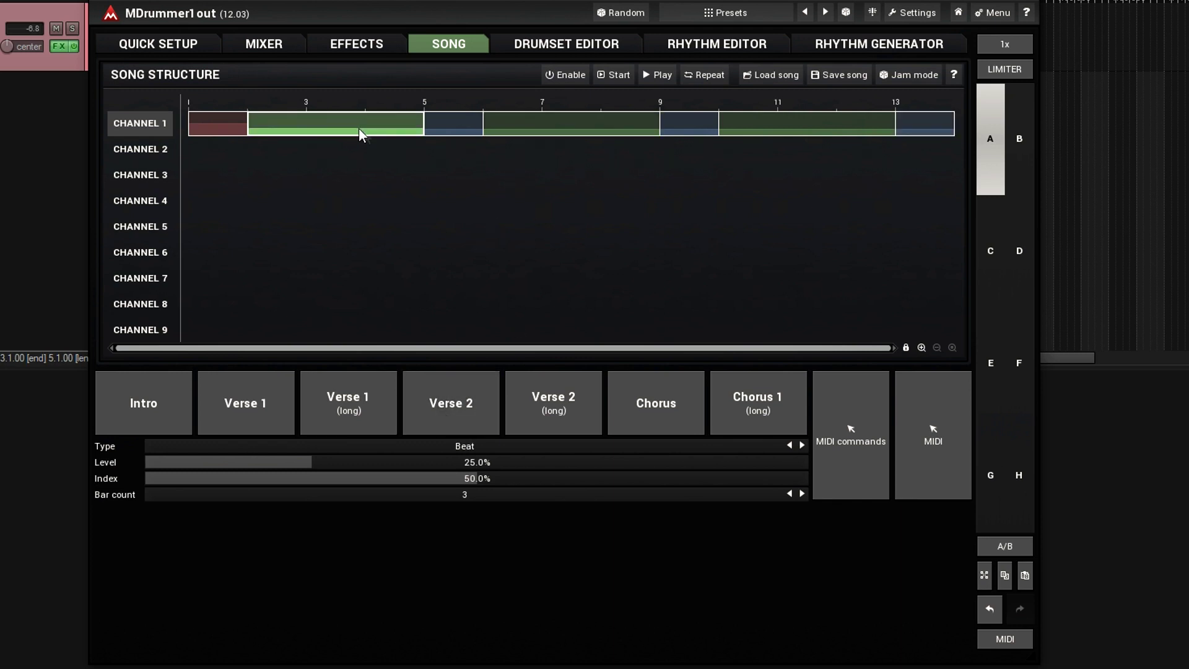
{"action": "left_click", "coordinate": [499, 130]}
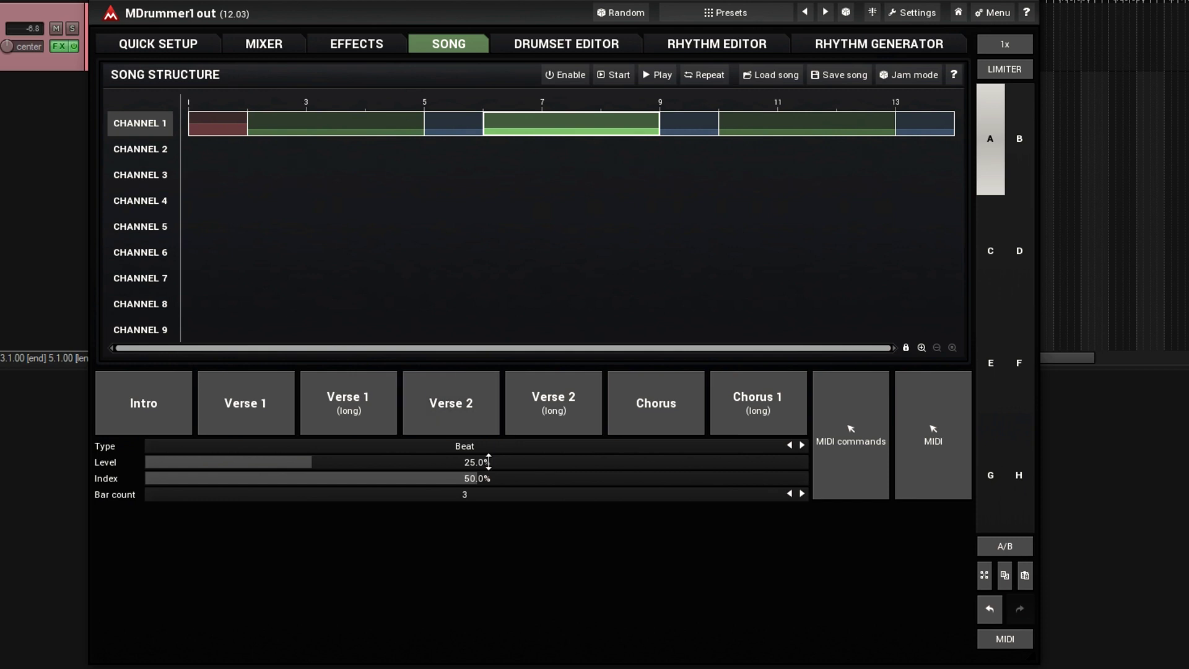
{"action": "left_click_drag", "start_coordinate": [483, 462], "coordinate": [484, 433]}
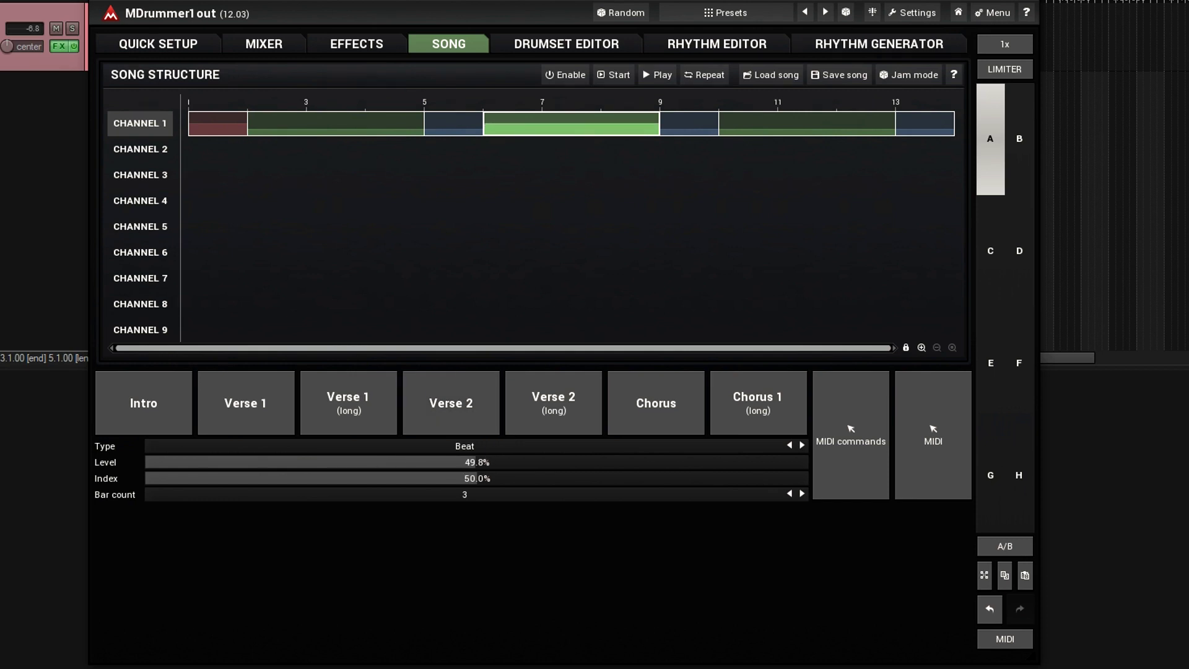
{"action": "left_click", "coordinate": [769, 131]}
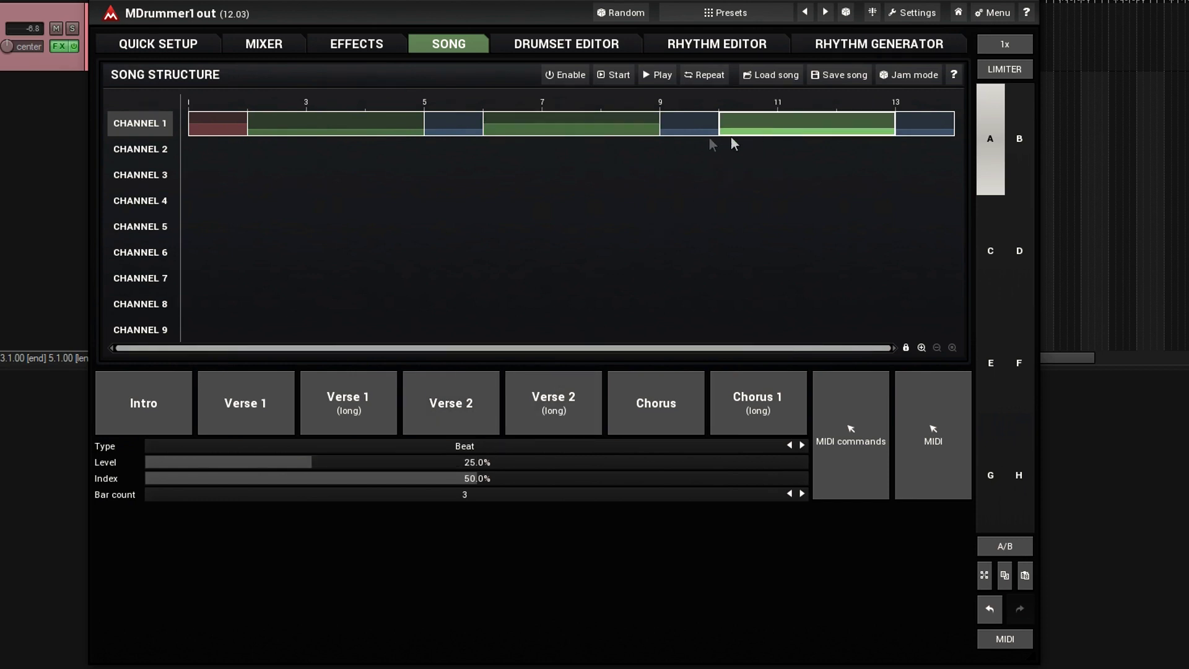
{"action": "left_click", "coordinate": [684, 131]}
{"action": "left_click_drag", "start_coordinate": [469, 464], "coordinate": [469, 431]}
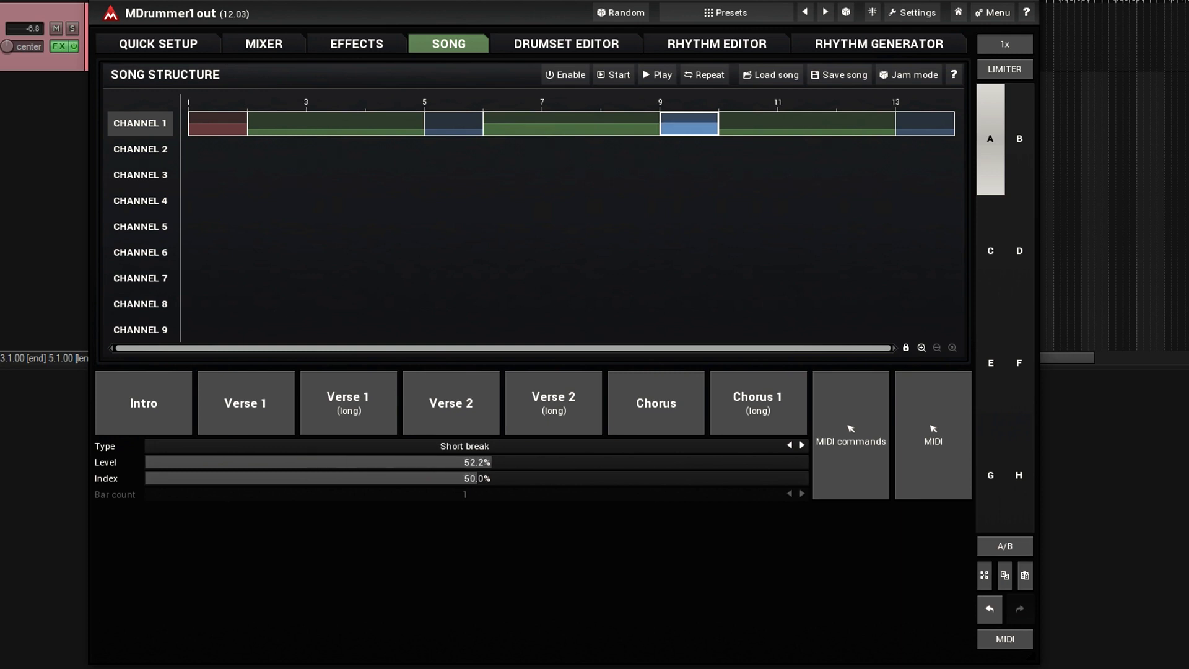
{"action": "left_click", "coordinate": [764, 133]}
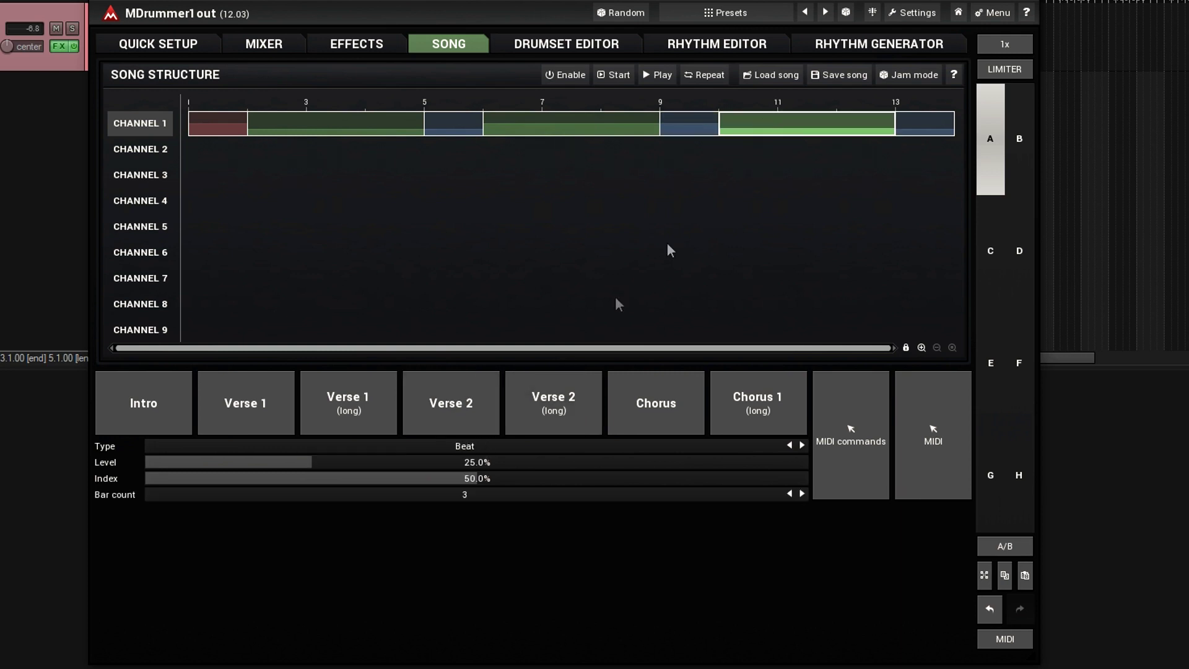
{"action": "left_click_drag", "start_coordinate": [485, 462], "coordinate": [486, 429]}
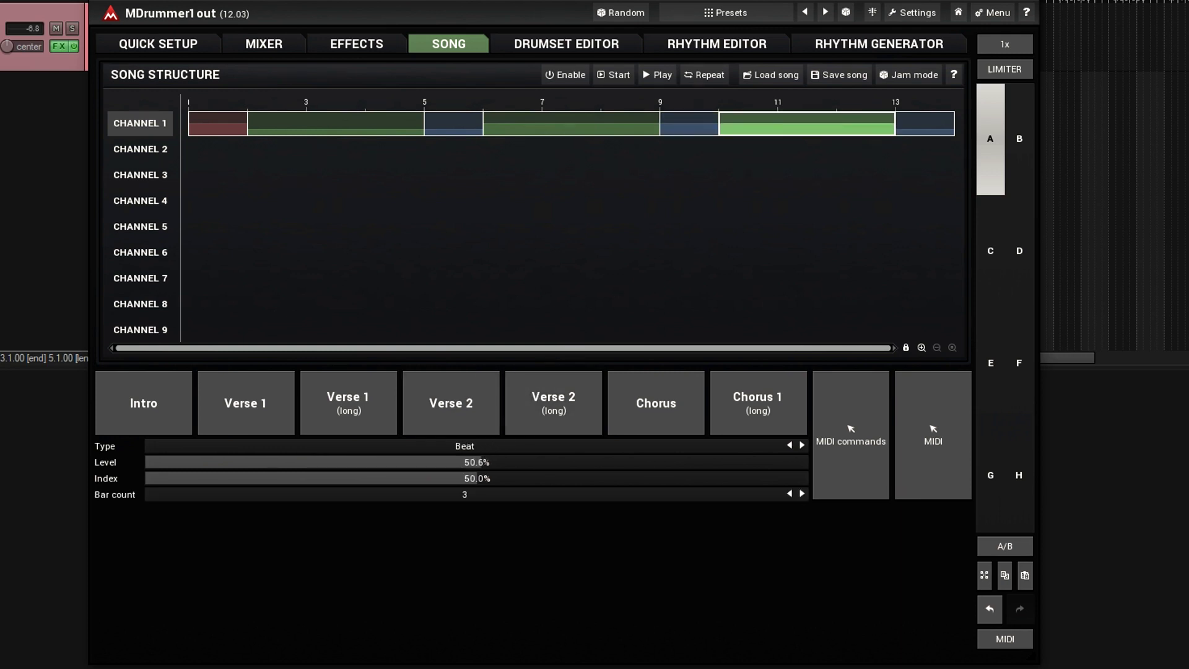
{"action": "left_click", "coordinate": [915, 132]}
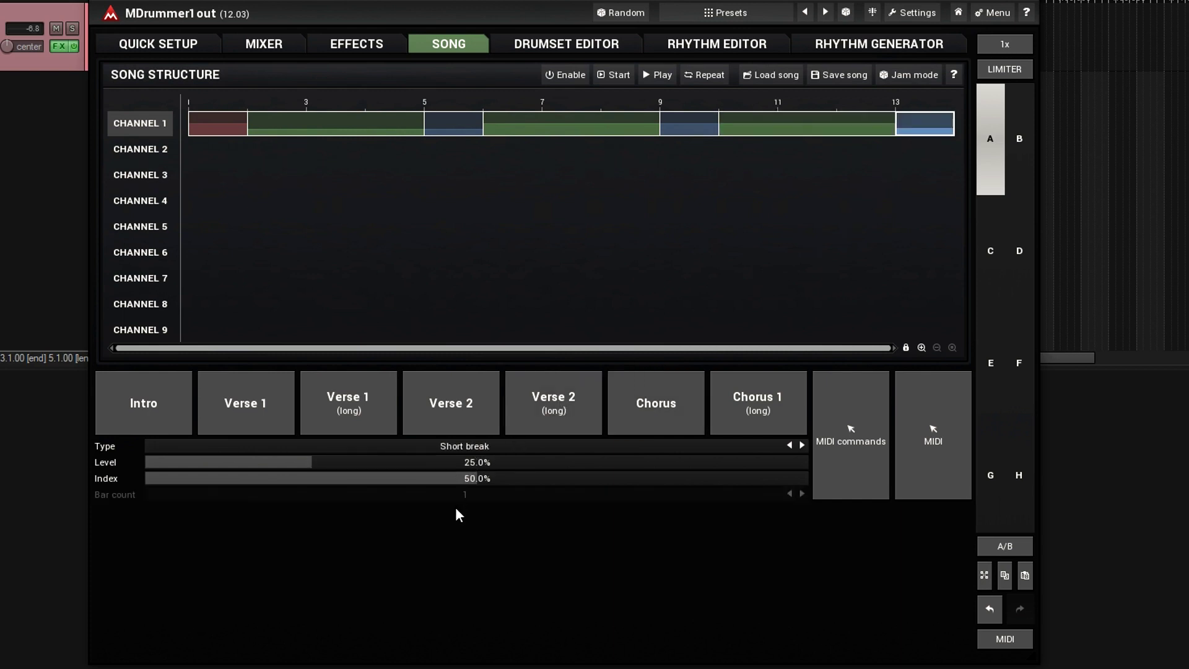
{"action": "left_click_drag", "start_coordinate": [489, 462], "coordinate": [489, 432]}
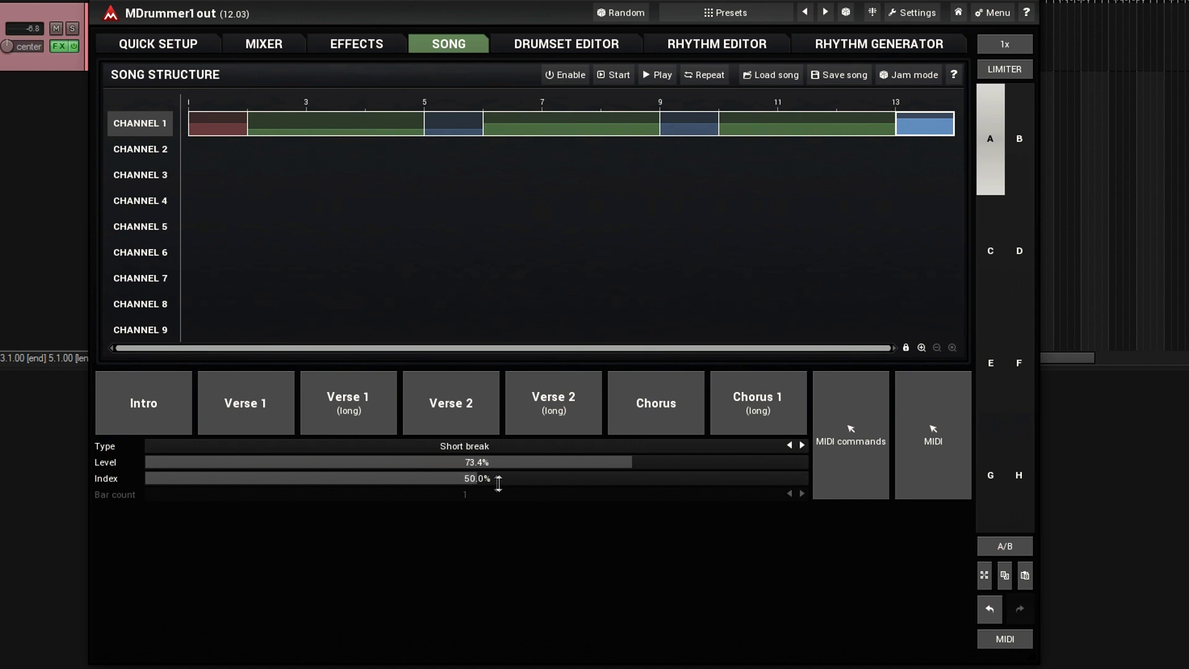
{"action": "left_click_drag", "start_coordinate": [489, 478], "coordinate": [489, 468]}
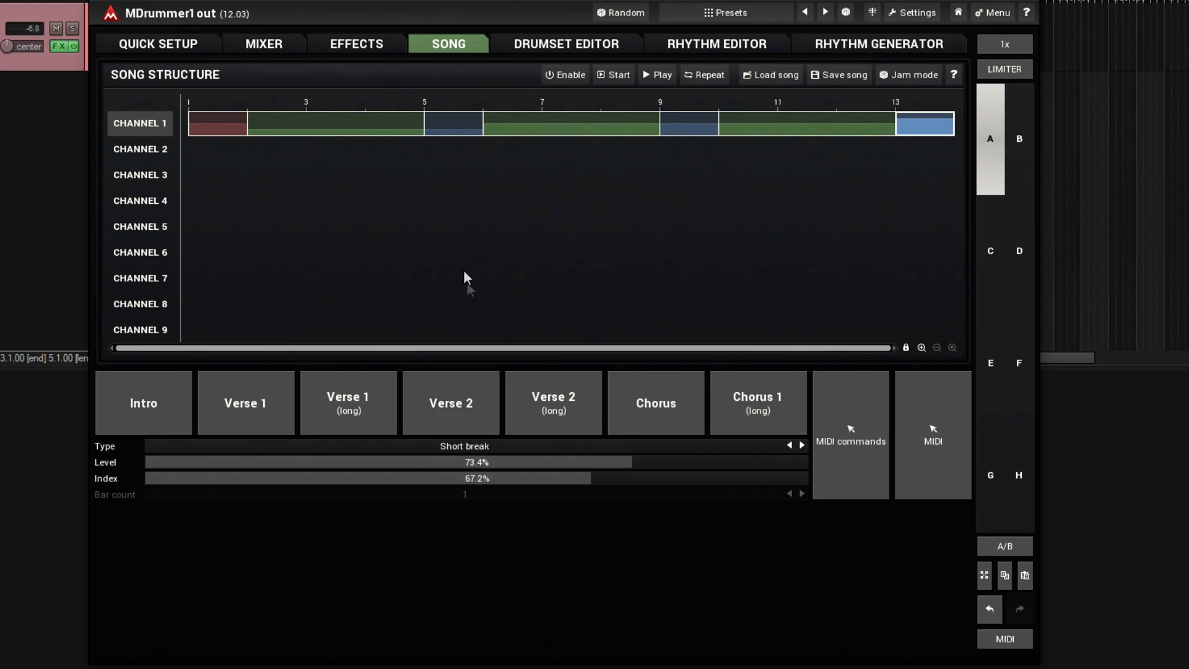
Step: Enable and stop song playback, then play the arrangement again from bar 1
{"action": "left_click", "coordinate": [563, 76]}
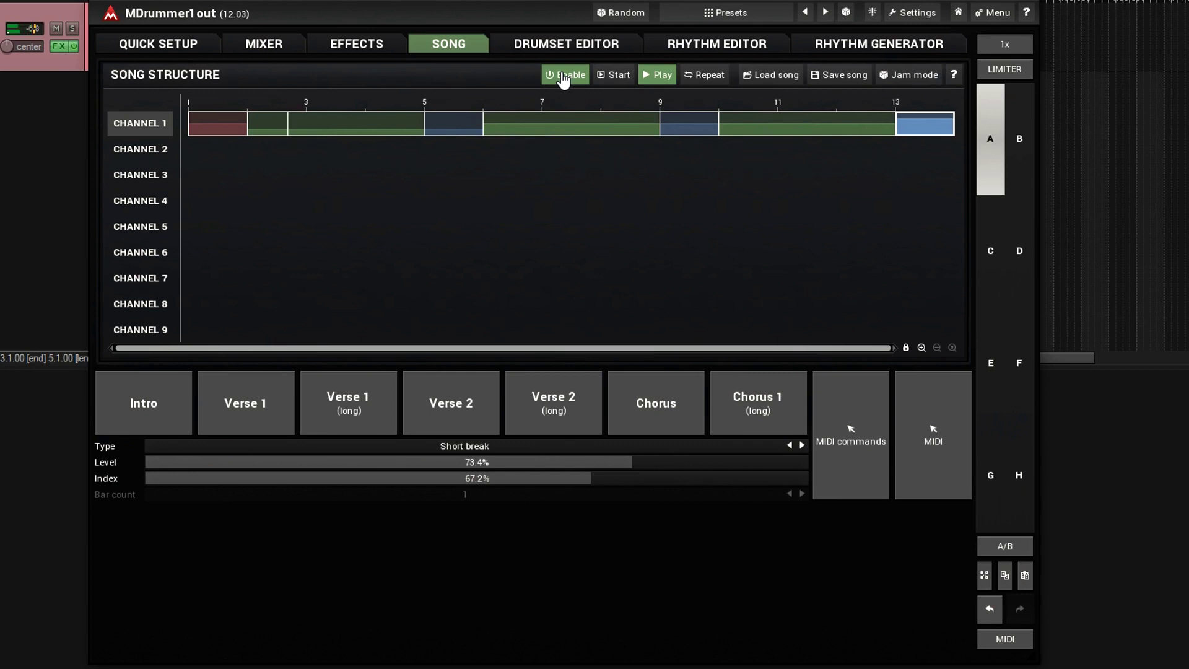
{"action": "left_click", "coordinate": [563, 77]}
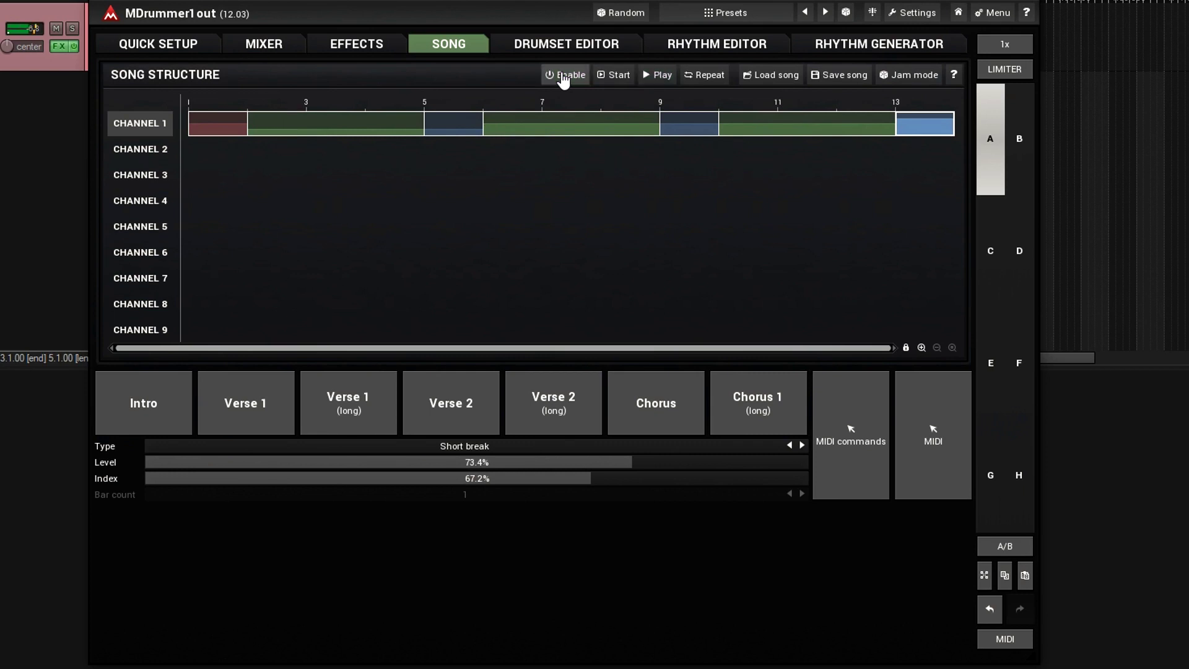
{"action": "left_click", "coordinate": [618, 81]}
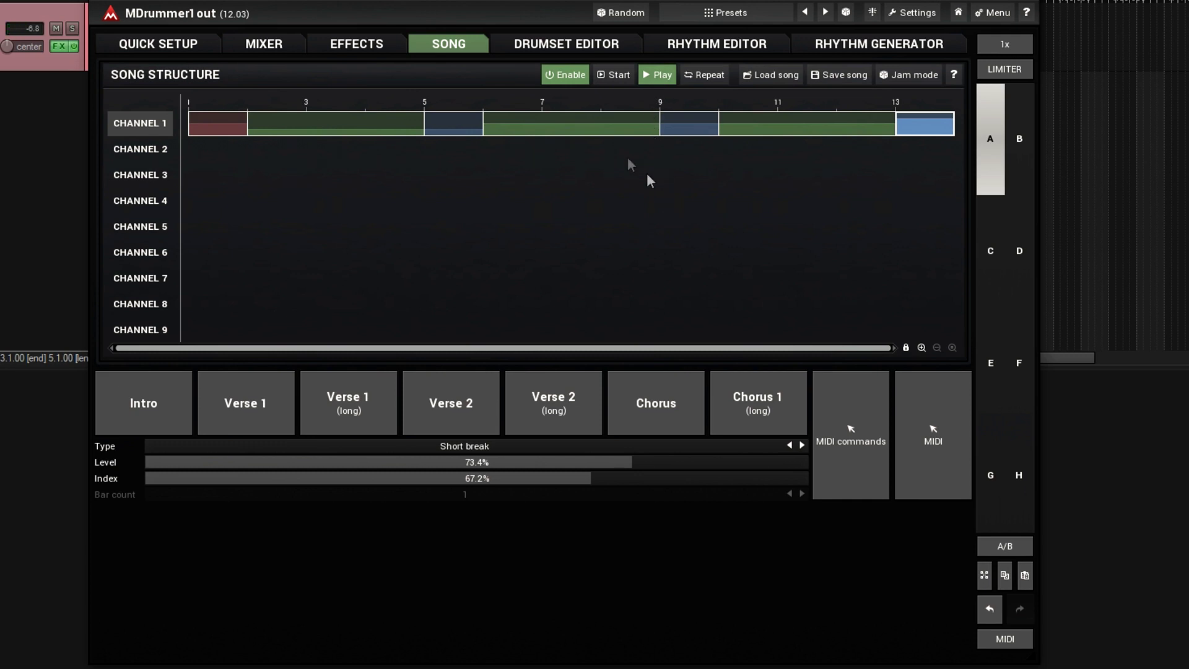
Step: Lower the bars 7–9 verse level to 28.2%, then select and right-click all parts from bar 3 onward
{"action": "left_click", "coordinate": [597, 130]}
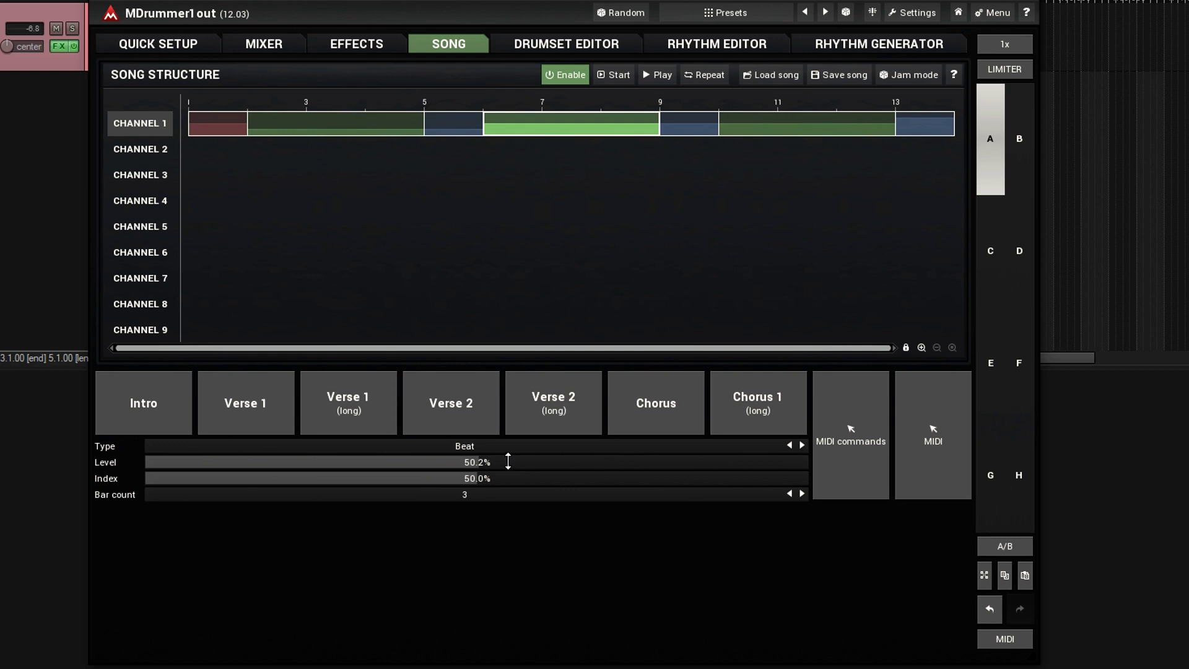
{"action": "left_click_drag", "start_coordinate": [515, 465], "coordinate": [514, 532]}
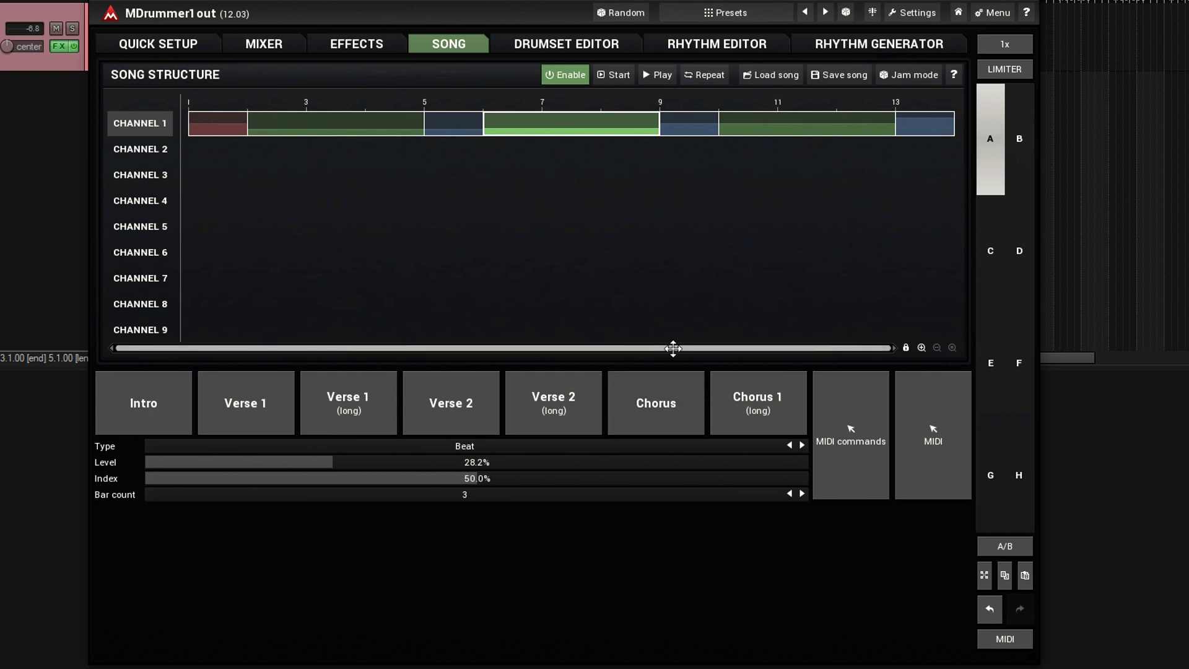
{"action": "left_click", "coordinate": [309, 131]}
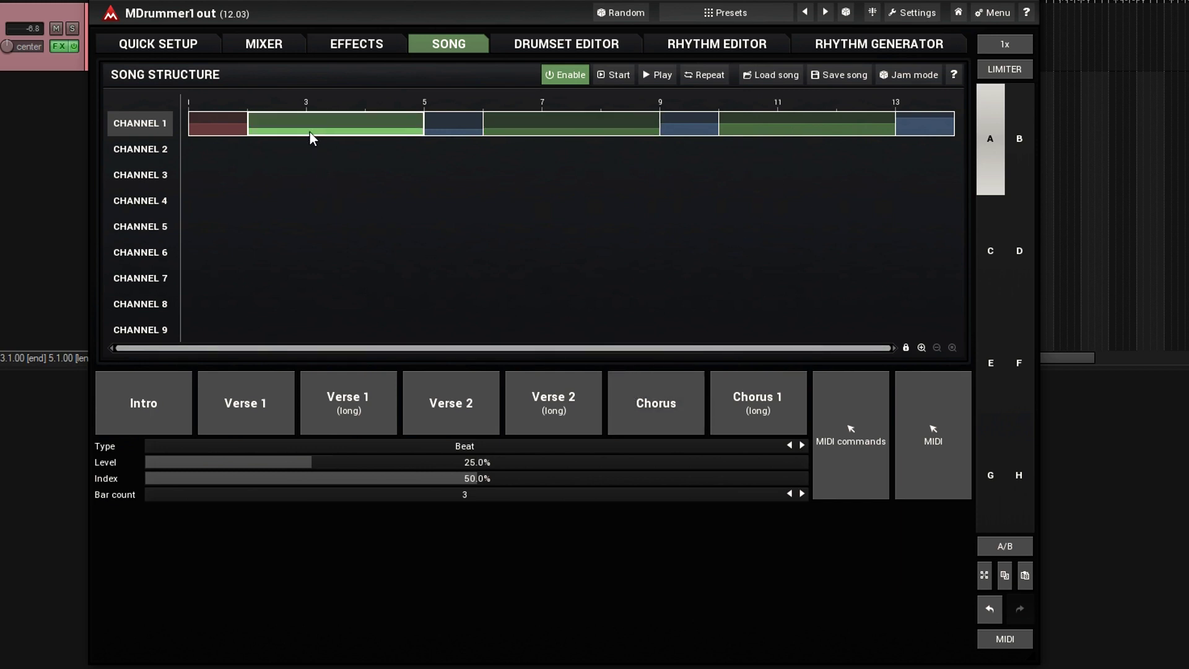
{"action": "left_click", "coordinate": [935, 128], "text": "shift"}
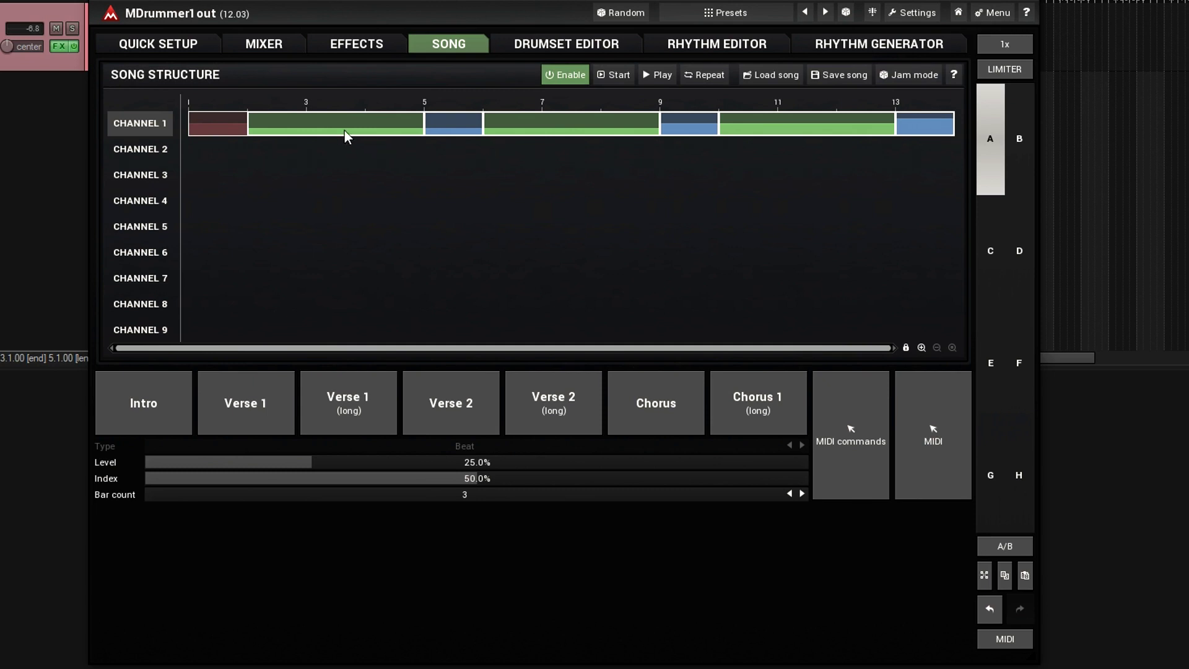
{"action": "left_click", "coordinate": [437, 197]}
{"action": "left_click", "coordinate": [301, 127]}
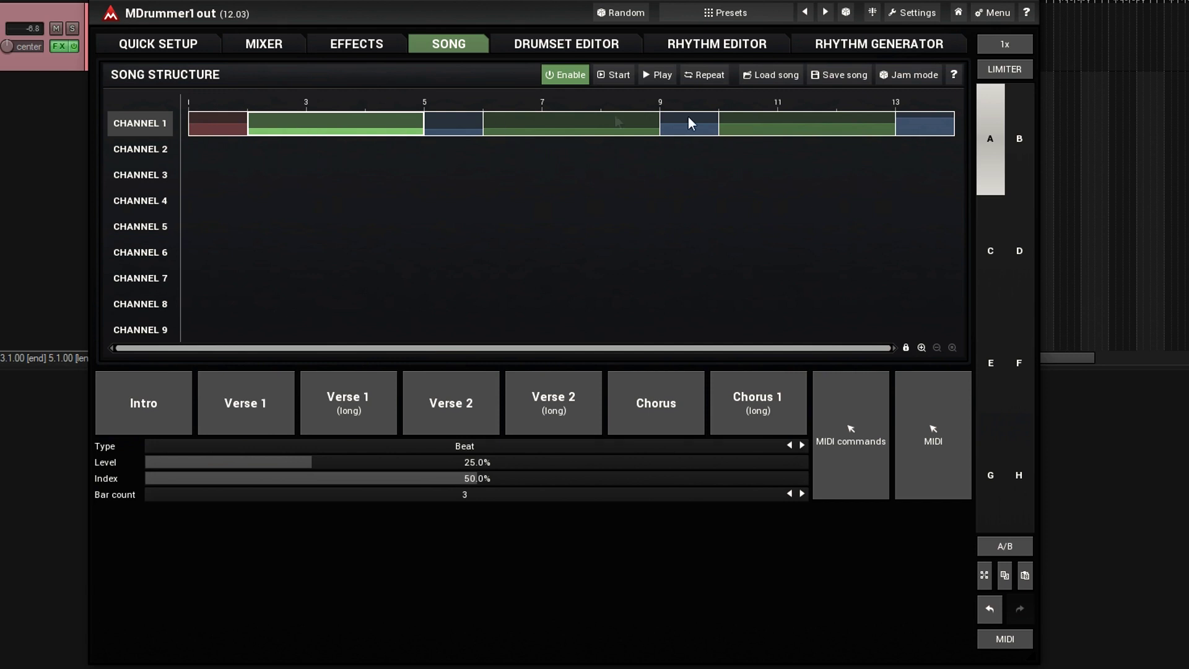
{"action": "left_click", "coordinate": [941, 128], "text": "shift"}
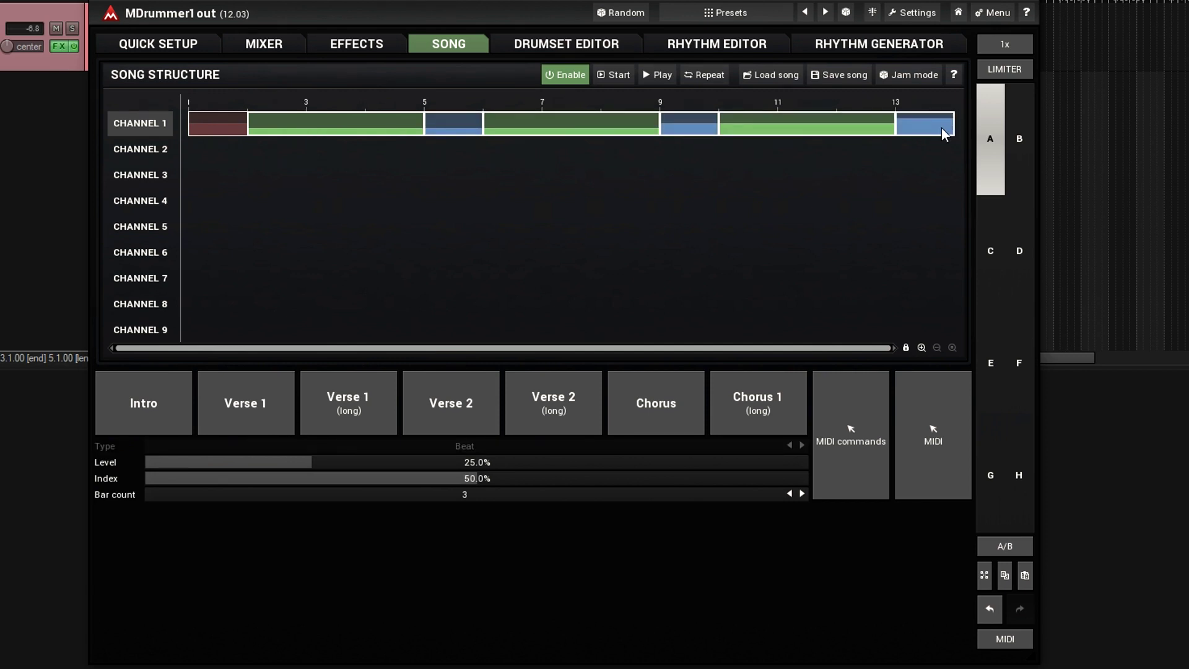
{"action": "right_click", "coordinate": [941, 128]}
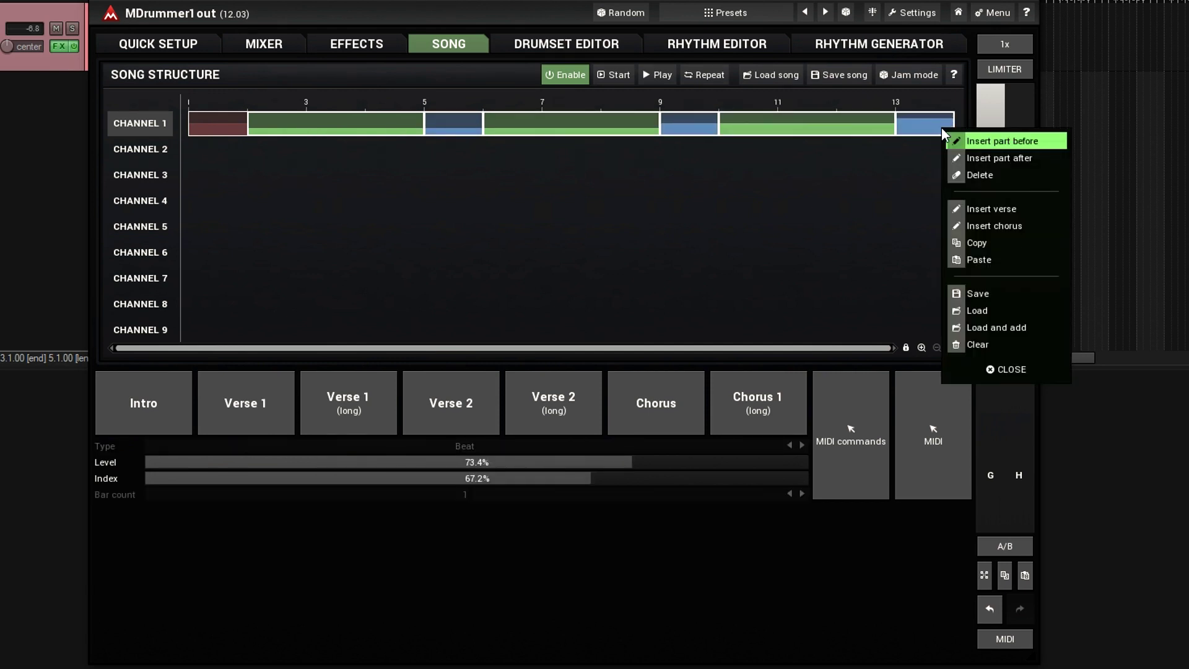
Step: Copy the parts from bar 3 to the end and paste them after the last part
{"action": "left_click", "coordinate": [969, 242]}
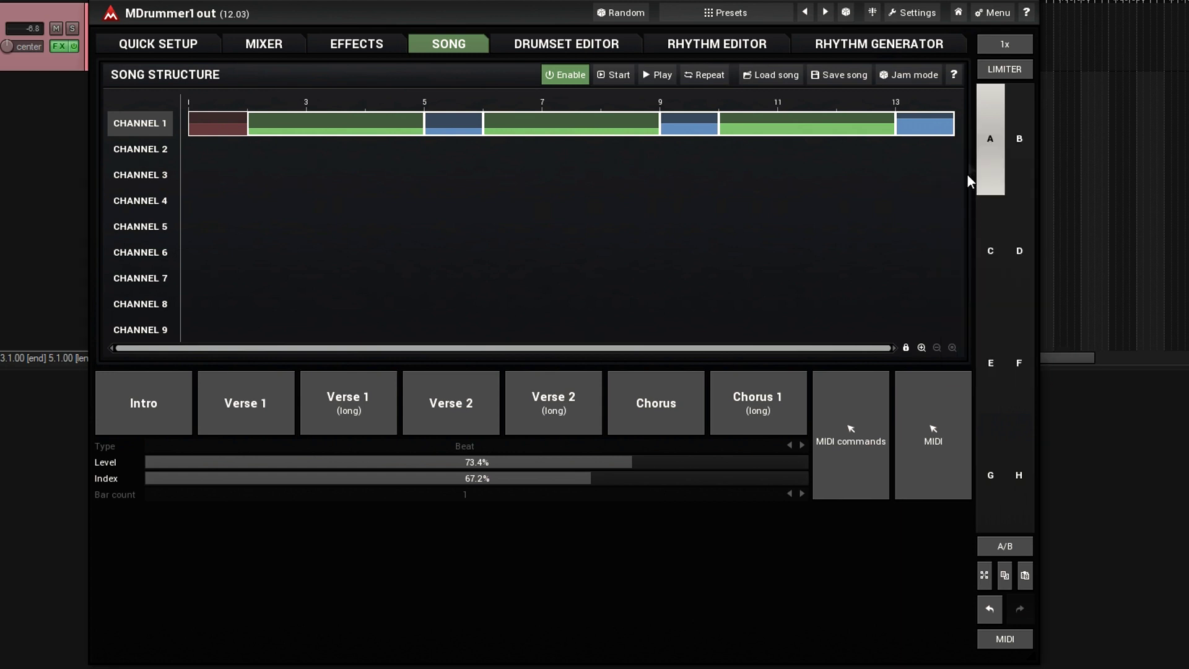
{"action": "right_click", "coordinate": [963, 133]}
{"action": "left_click", "coordinate": [1012, 192]}
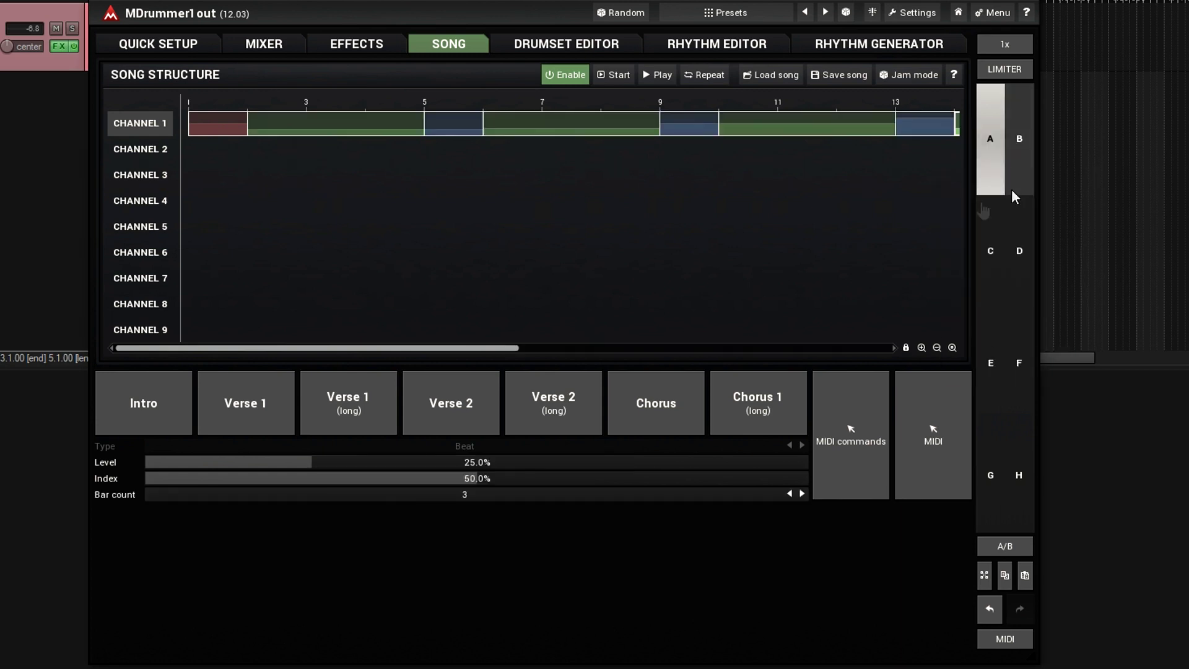
{"action": "left_click_drag", "start_coordinate": [473, 346], "coordinate": [863, 339]}
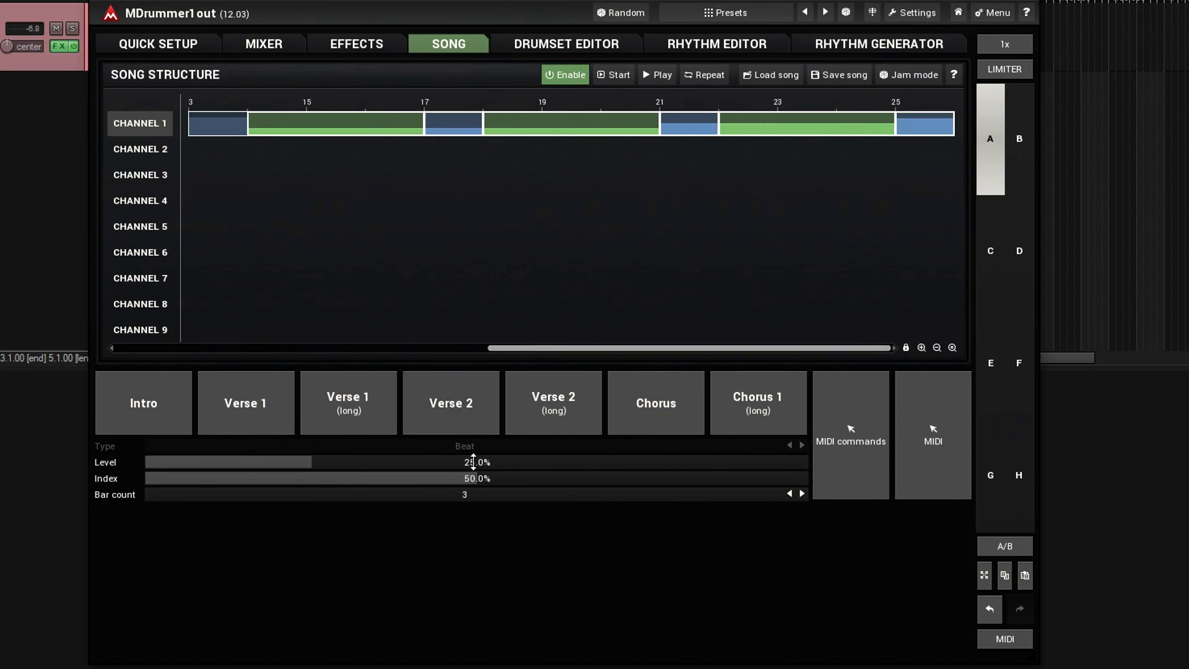
Step: Set the pasted parts' Level to 83% and Index to 75.6%
{"action": "left_click_drag", "start_coordinate": [473, 462], "coordinate": [473, 390]}
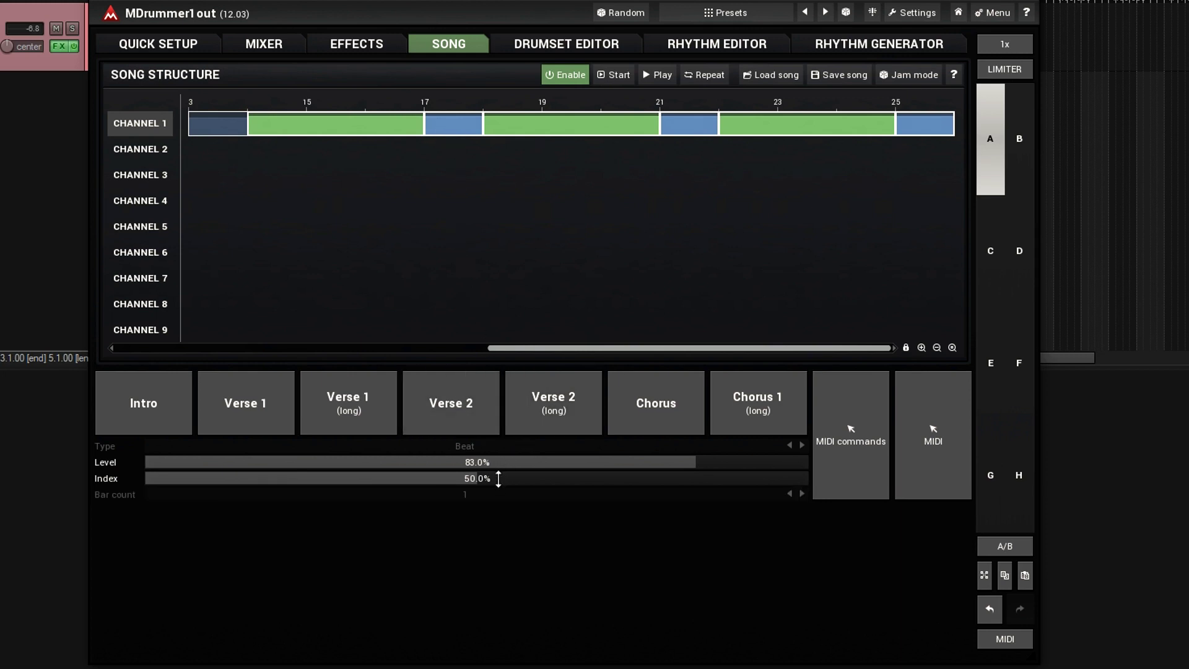
{"action": "left_click_drag", "start_coordinate": [497, 479], "coordinate": [497, 508]}
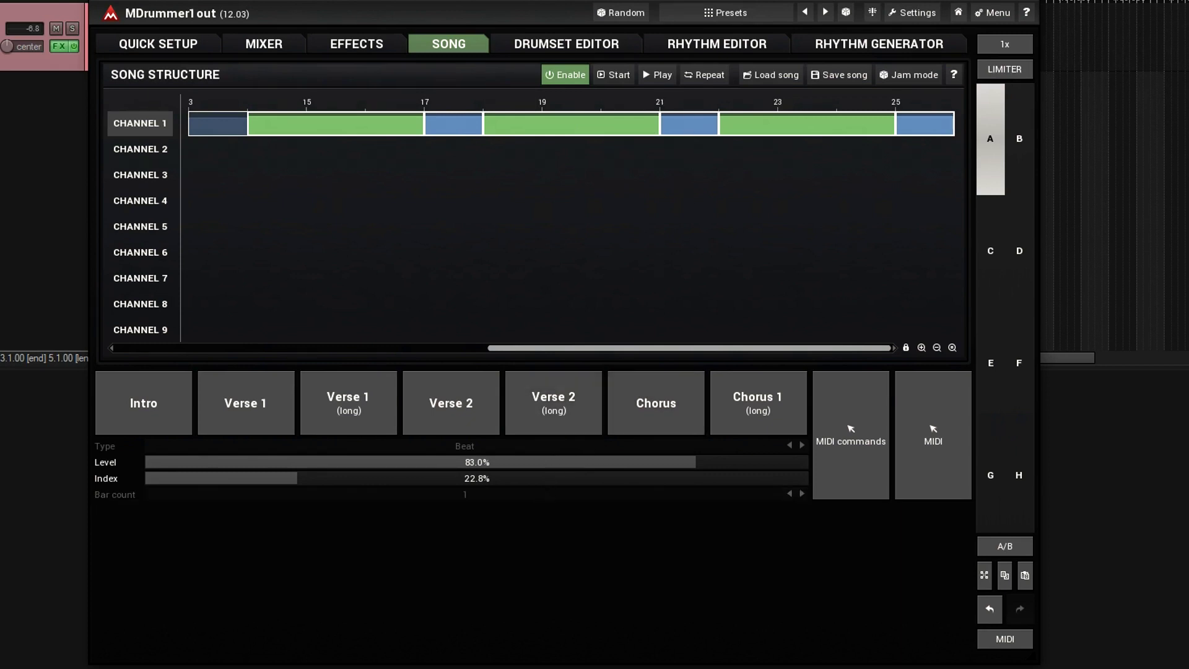
{"action": "left_click_drag", "start_coordinate": [548, 478], "coordinate": [613, 398]}
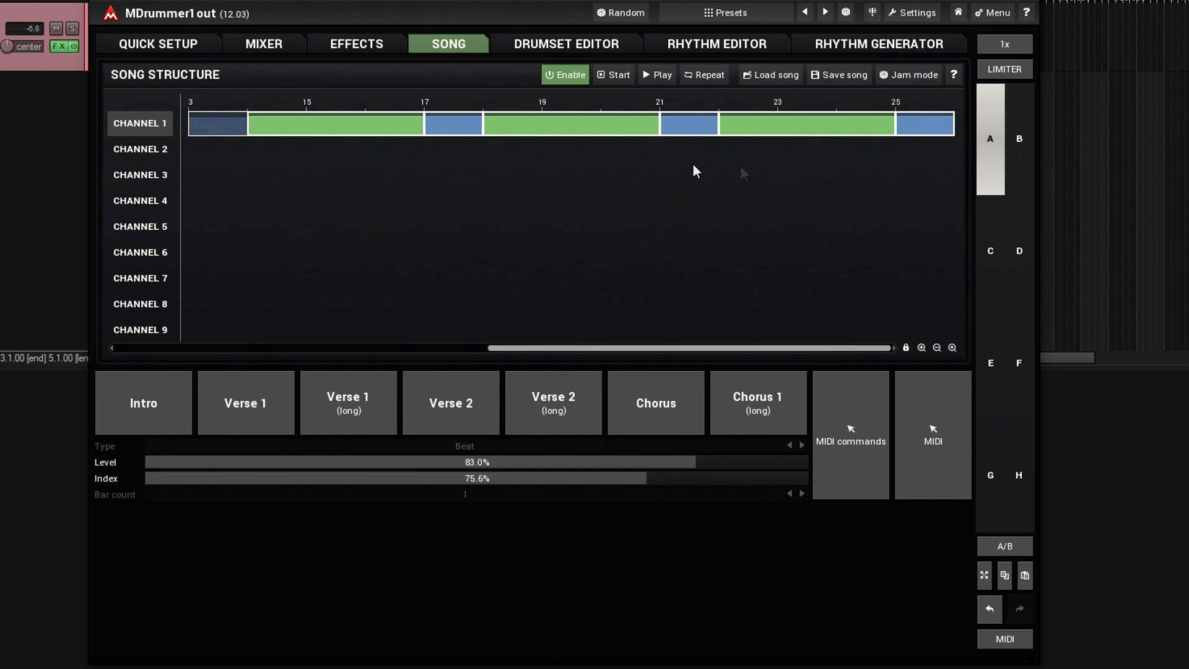
Step: Give the bar-17 break an index of 25.6% and the bar-25 part an index of 98.8%
{"action": "left_click", "coordinate": [522, 199]}
{"action": "left_click", "coordinate": [466, 133]}
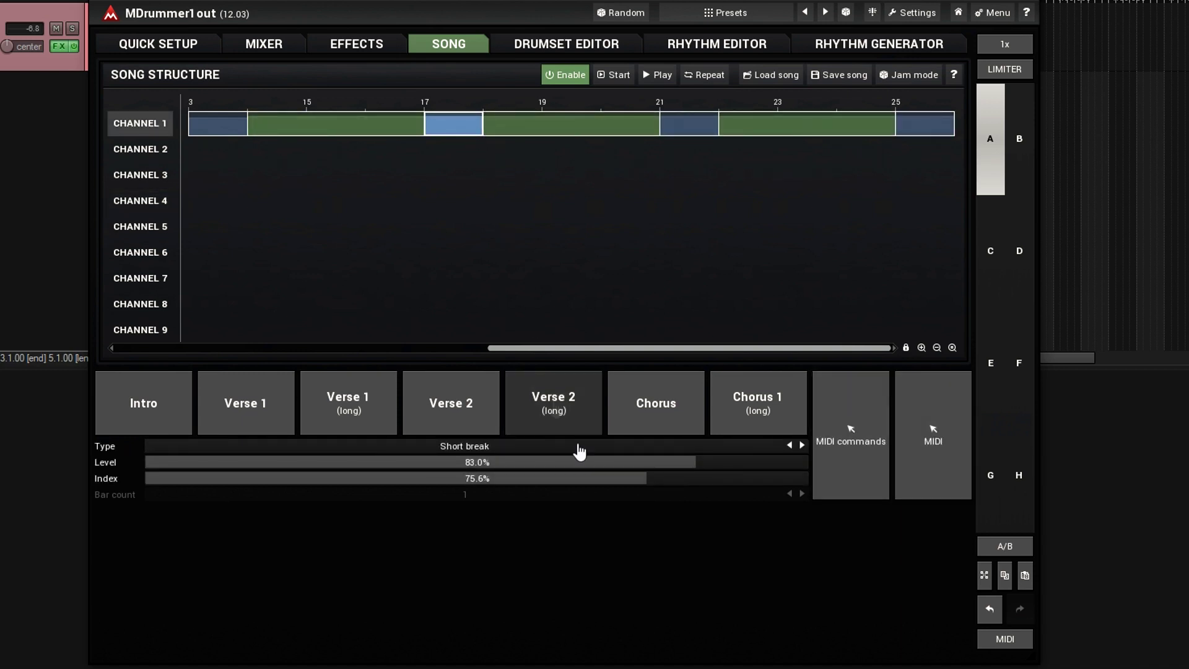
{"action": "left_click_drag", "start_coordinate": [605, 478], "coordinate": [605, 543]}
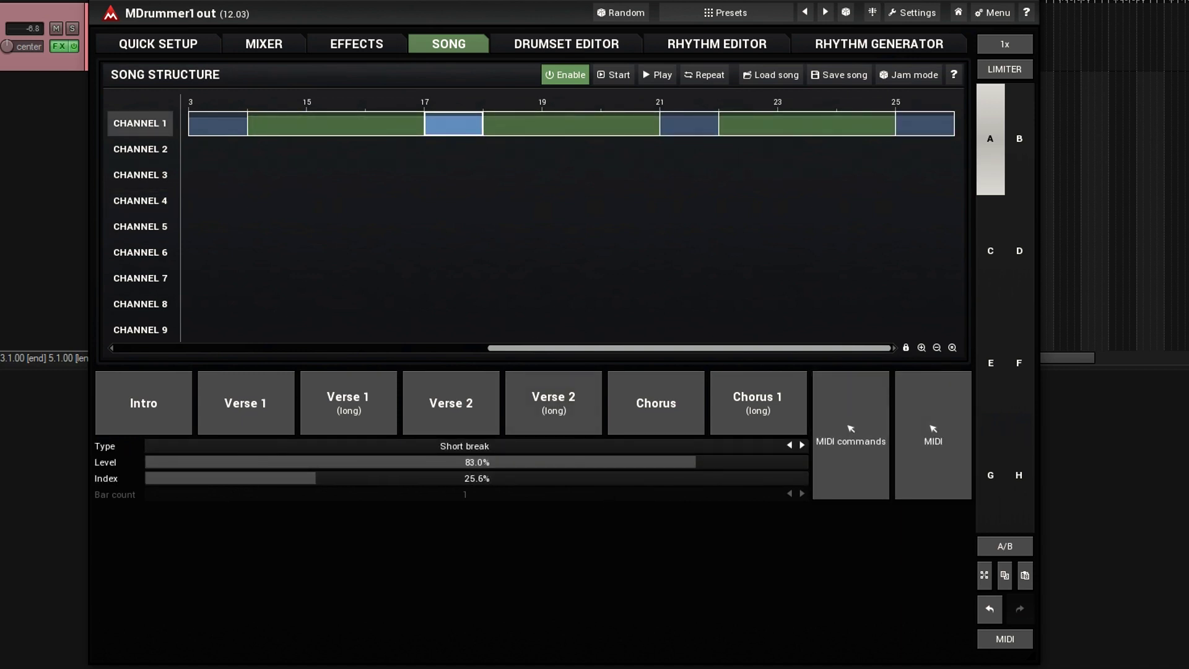
{"action": "left_click", "coordinate": [698, 130]}
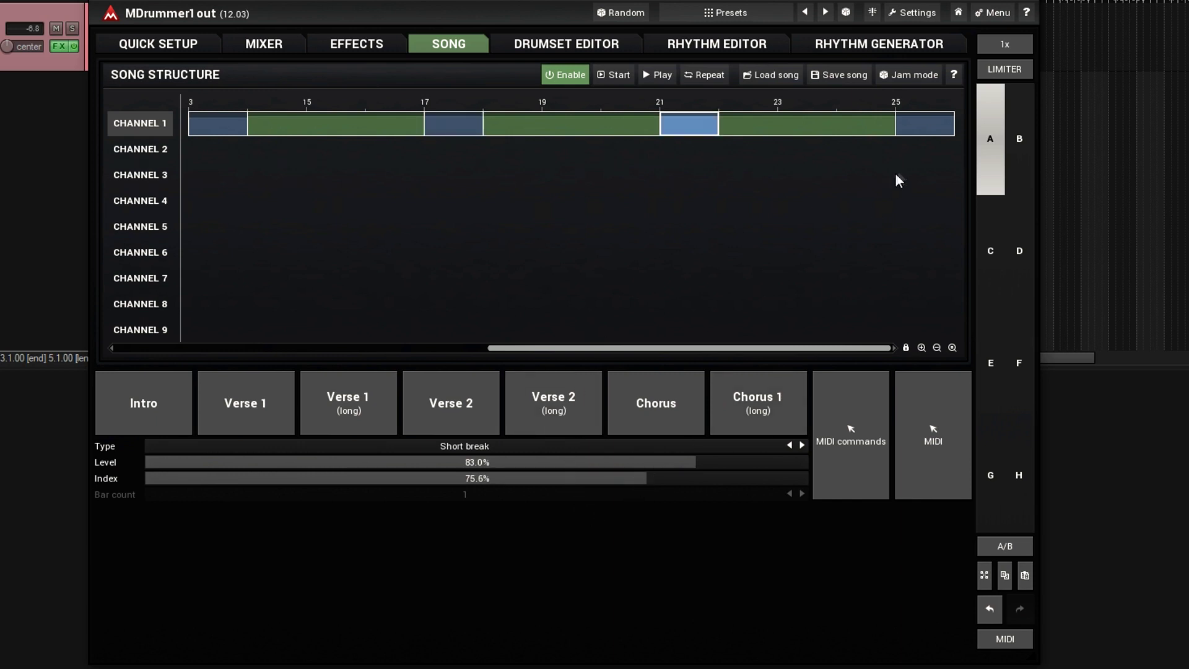
{"action": "left_click", "coordinate": [929, 127]}
{"action": "left_click_drag", "start_coordinate": [712, 478], "coordinate": [800, 478]}
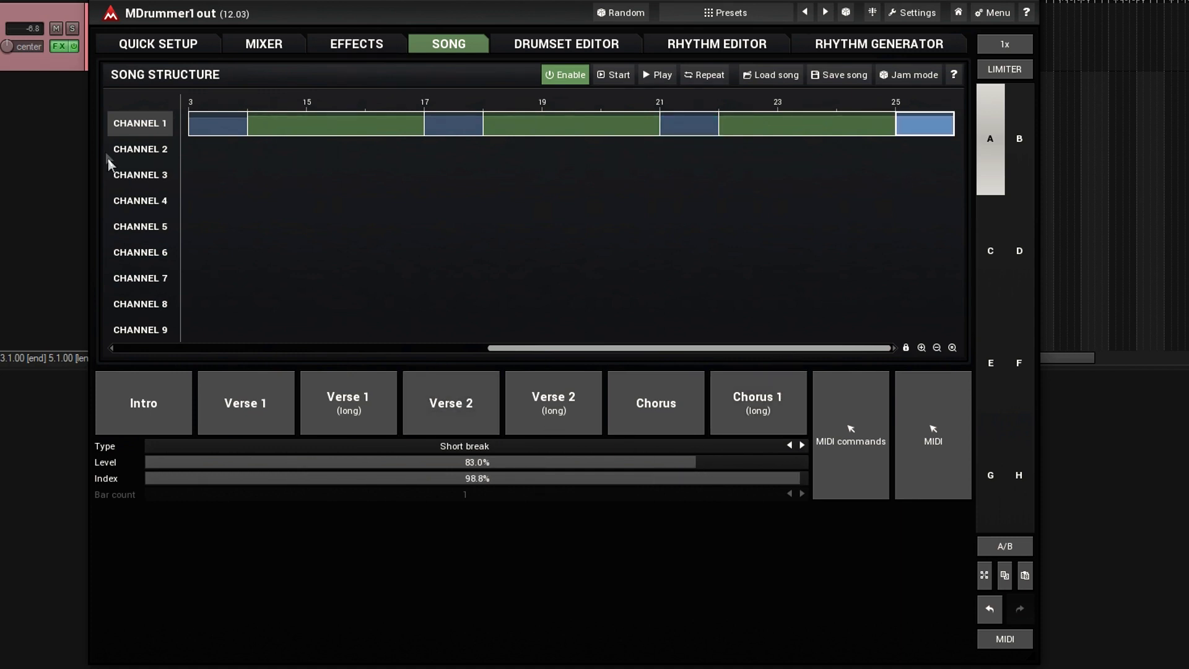
{"action": "left_click", "coordinate": [207, 128]}
{"action": "left_click_drag", "start_coordinate": [557, 347], "coordinate": [430, 352]}
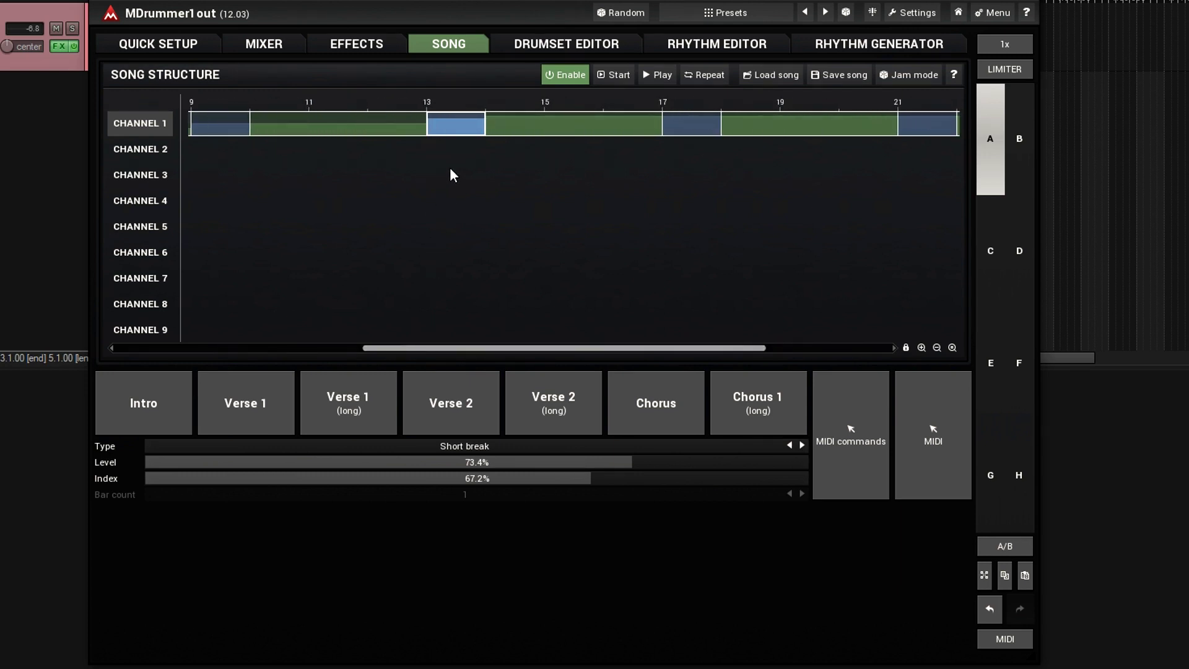
Step: Play the song from the bar-13 second section, then restart and stop playback
{"action": "left_click", "coordinate": [659, 75]}
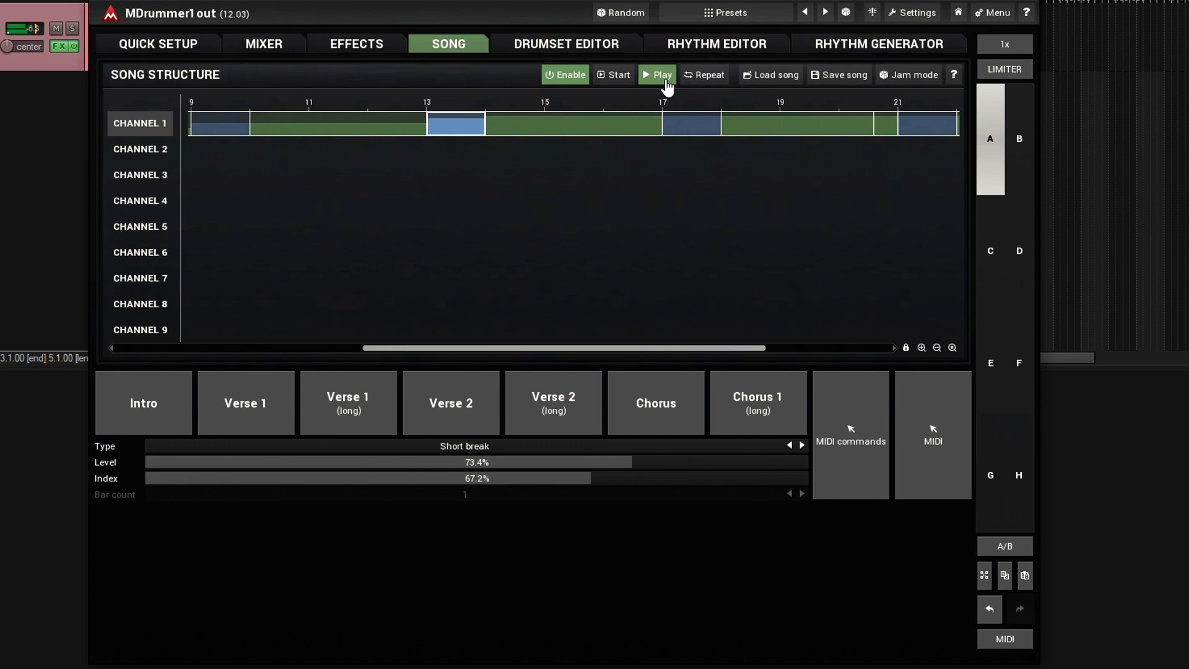
{"action": "left_click_drag", "start_coordinate": [719, 348], "coordinate": [853, 350]}
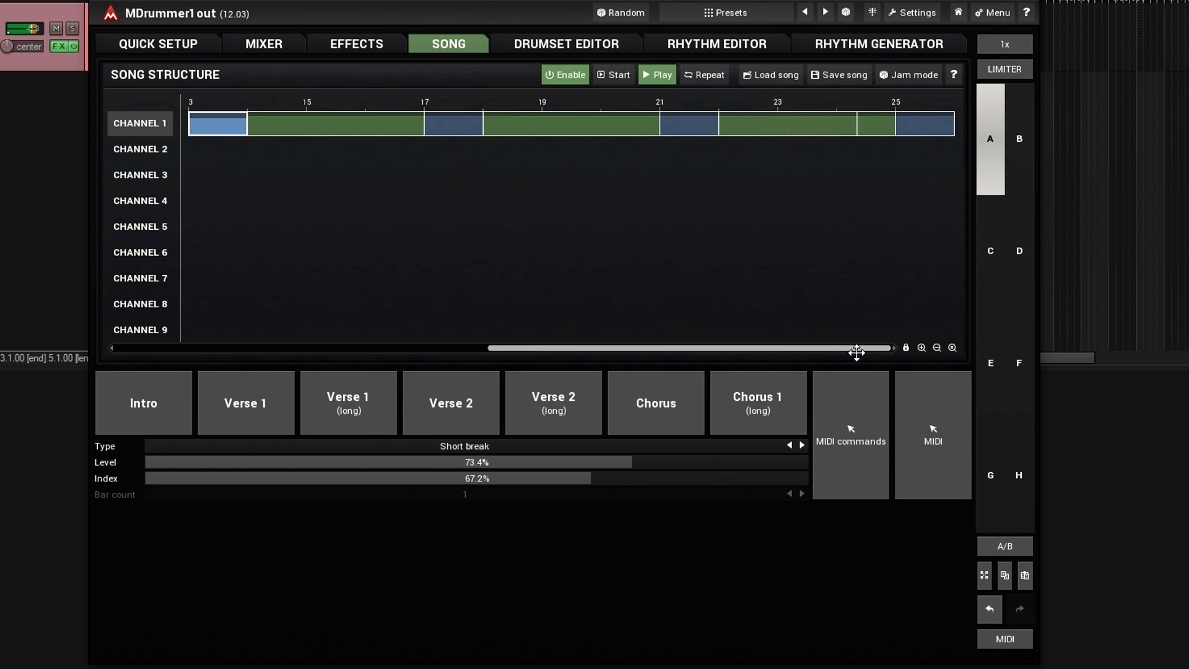
{"action": "left_click", "coordinate": [651, 76]}
{"action": "left_click", "coordinate": [648, 76]}
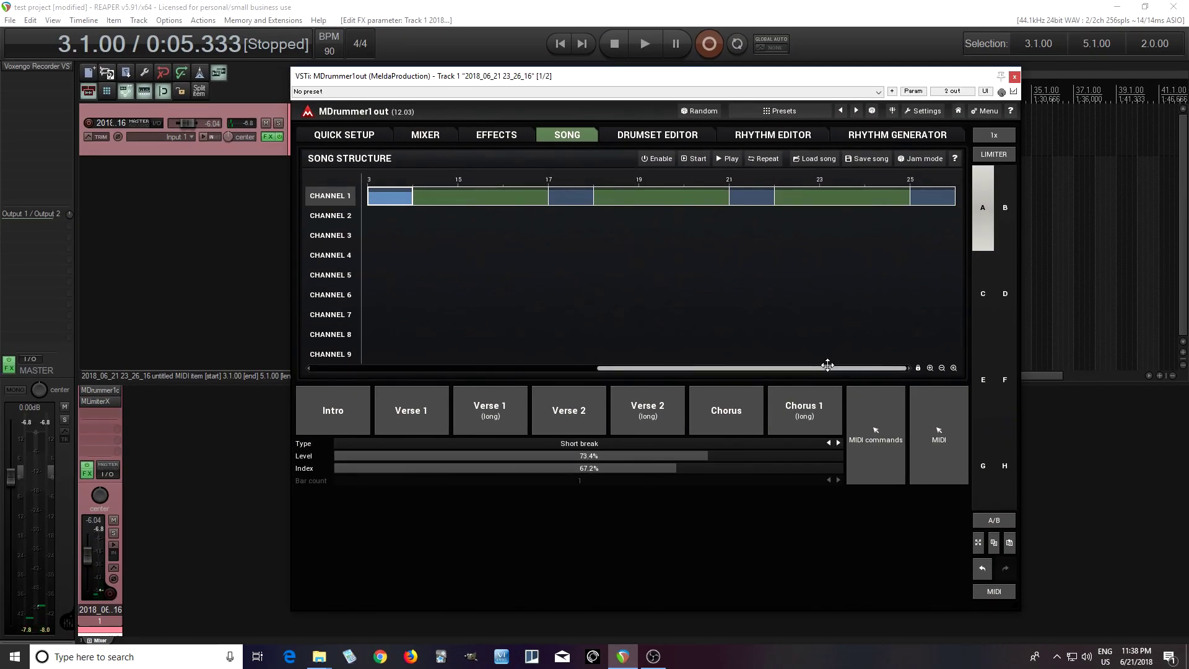
Step: Scroll the song timeline back and return MDrummer to its Quick Setup page via the Drumset Editor
{"action": "left_click_drag", "start_coordinate": [821, 365], "coordinate": [848, 365]}
{"action": "left_click_drag", "start_coordinate": [849, 366], "coordinate": [726, 358]}
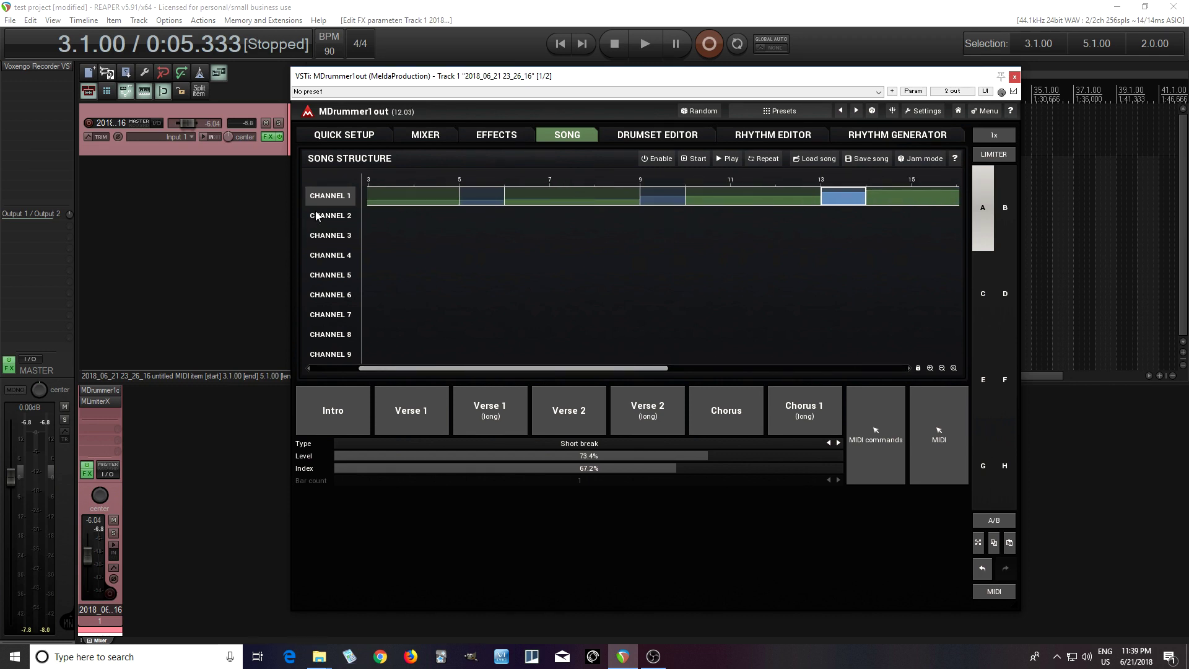
{"action": "left_click", "coordinate": [629, 141]}
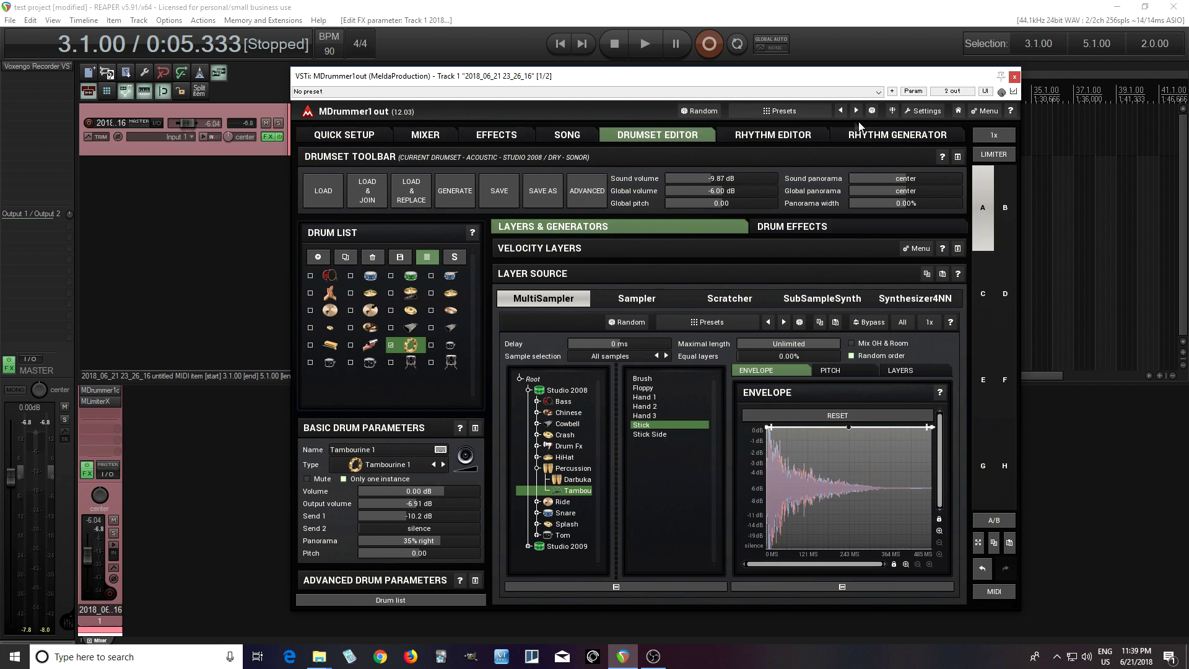
{"action": "left_click", "coordinate": [348, 136]}
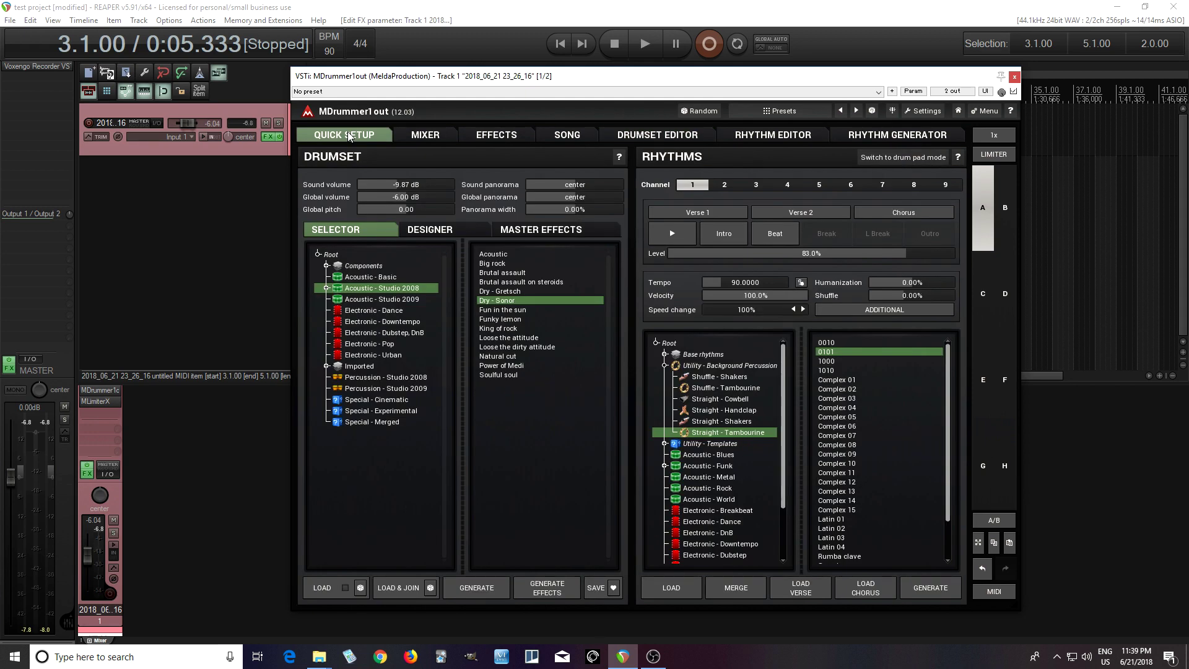